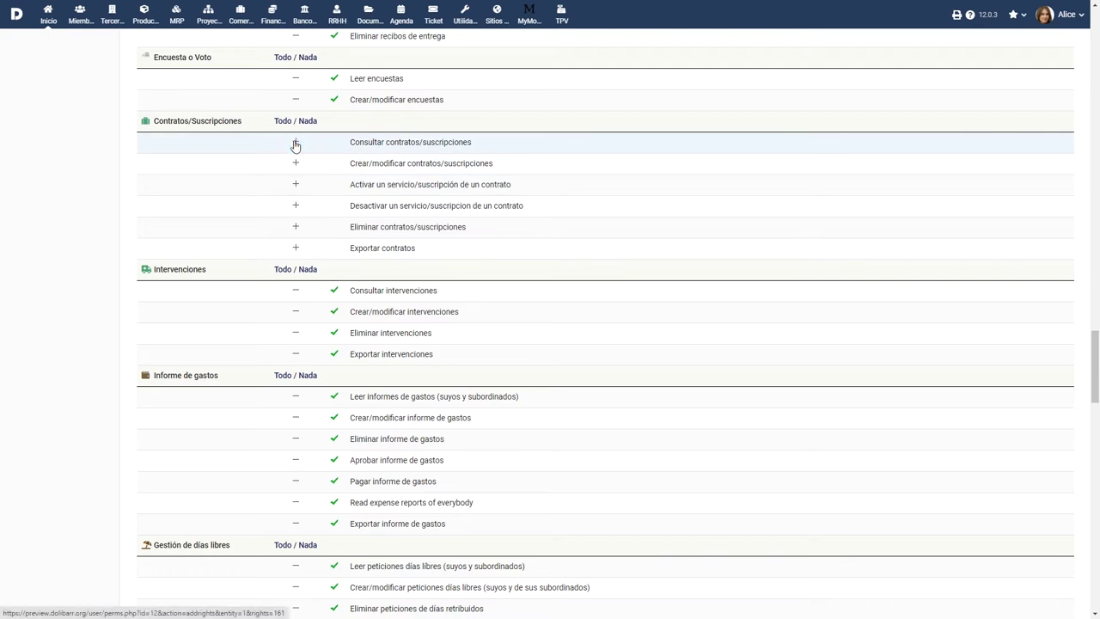
Grant the user the create/modify contracts permission and every Contratos/Suscripciones permission.
left_click(297, 164)
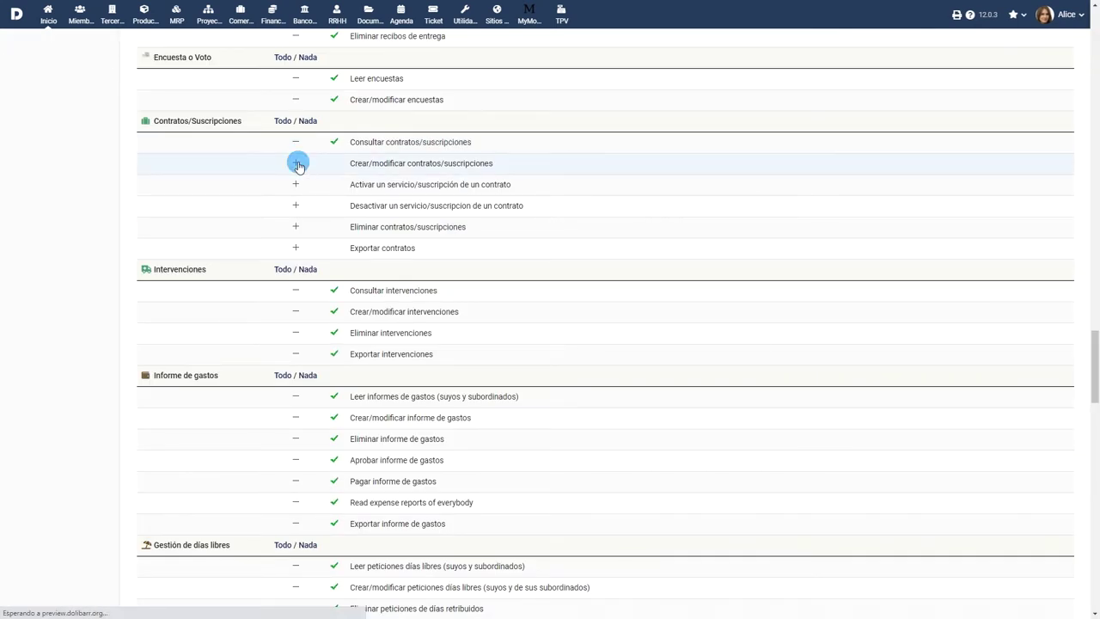
left_click(283, 121)
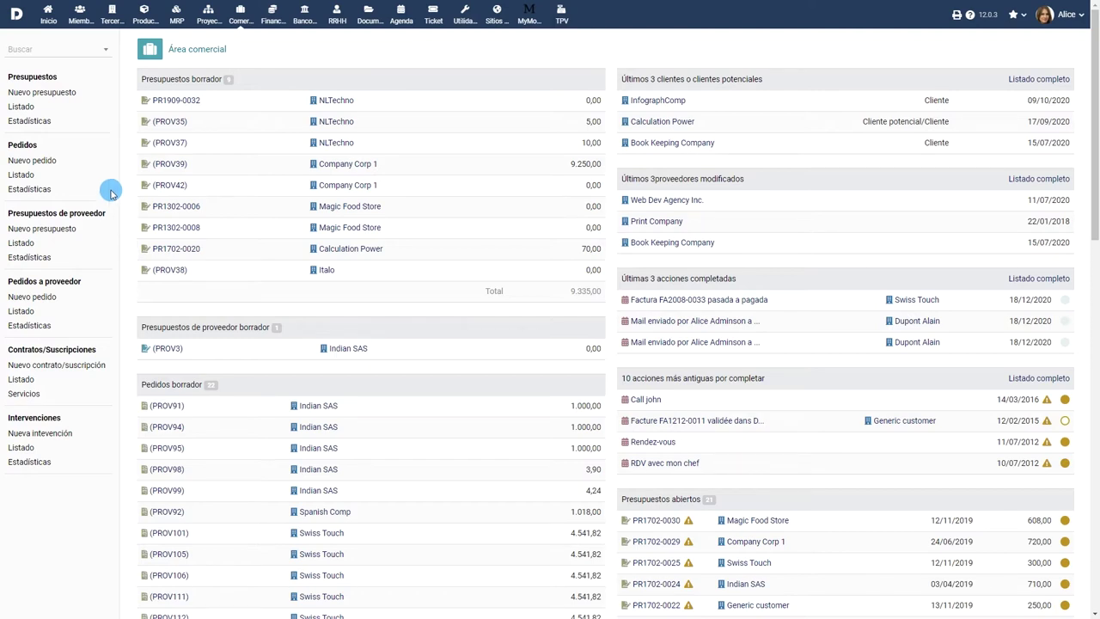
Create a contract for Swiss Touch from the signed quote PR2006-0035.
left_click(22, 107)
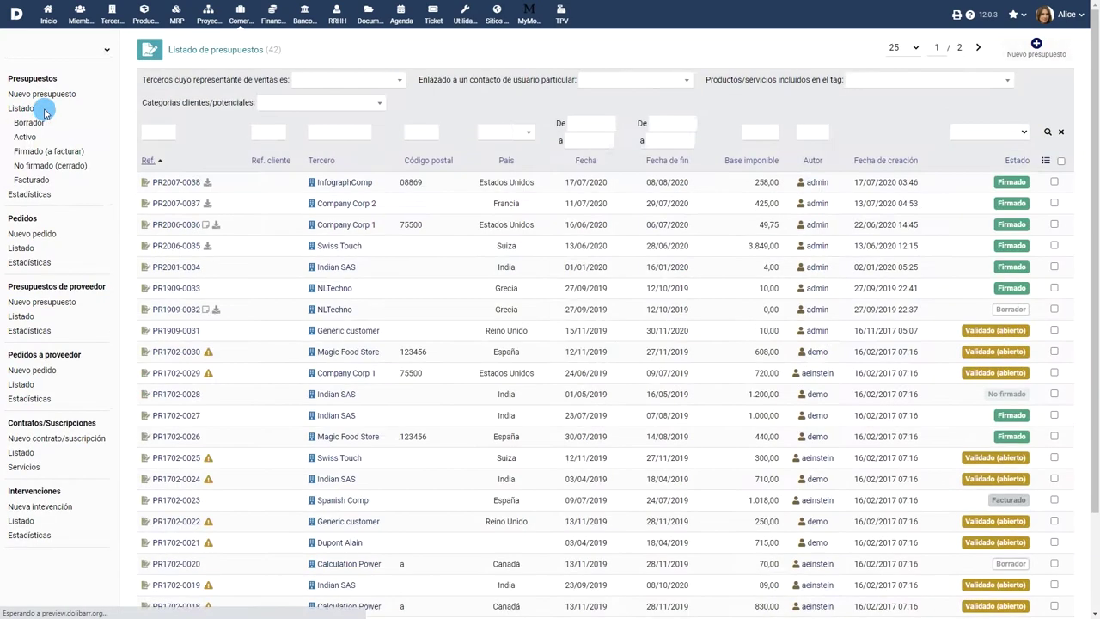
left_click(185, 247)
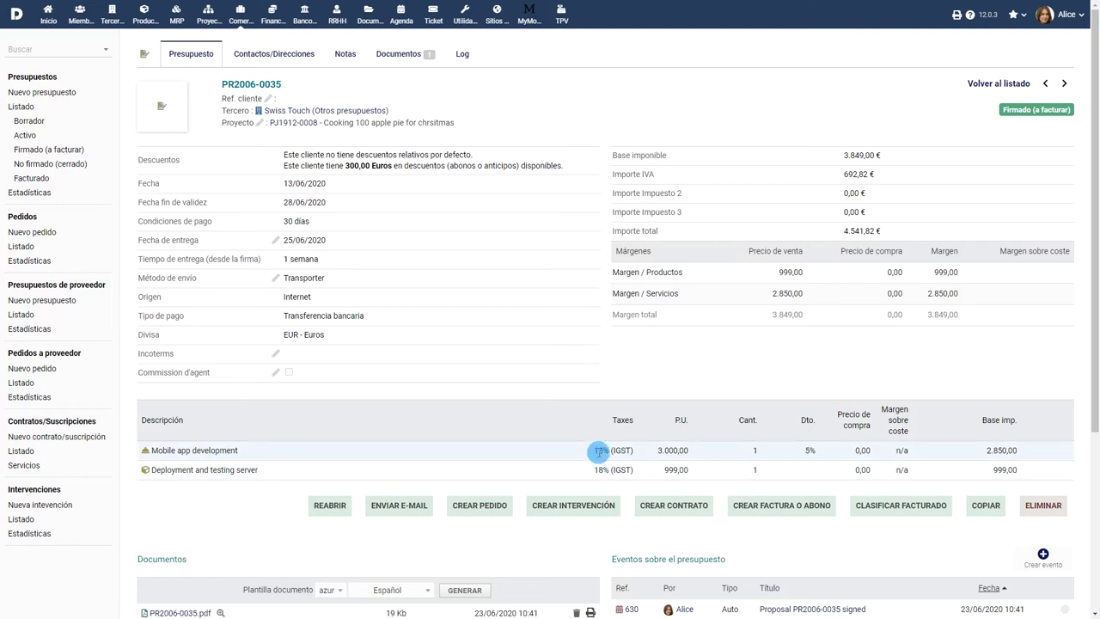
left_click(673, 507)
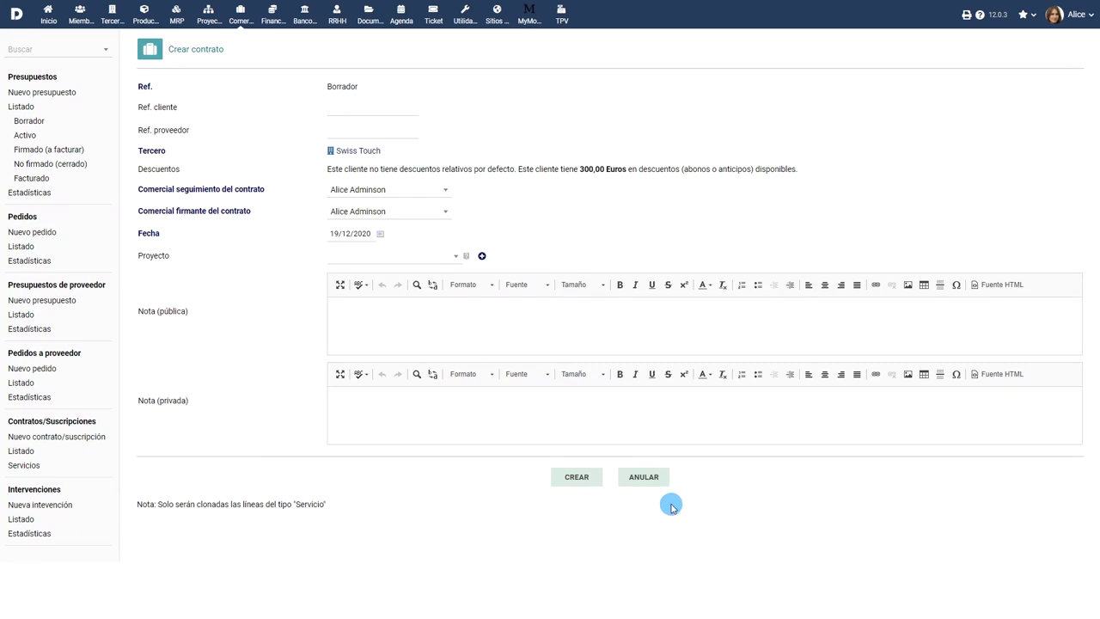
left_click(576, 480)
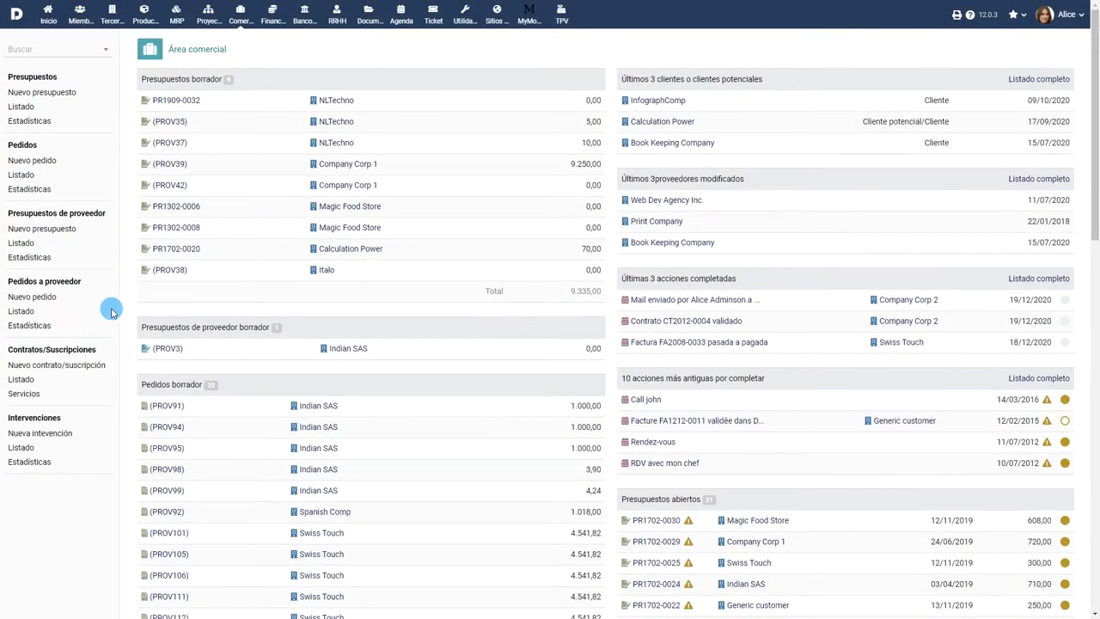
Start a new contract with customer reference FR001 and a client third party.
left_click(45, 365)
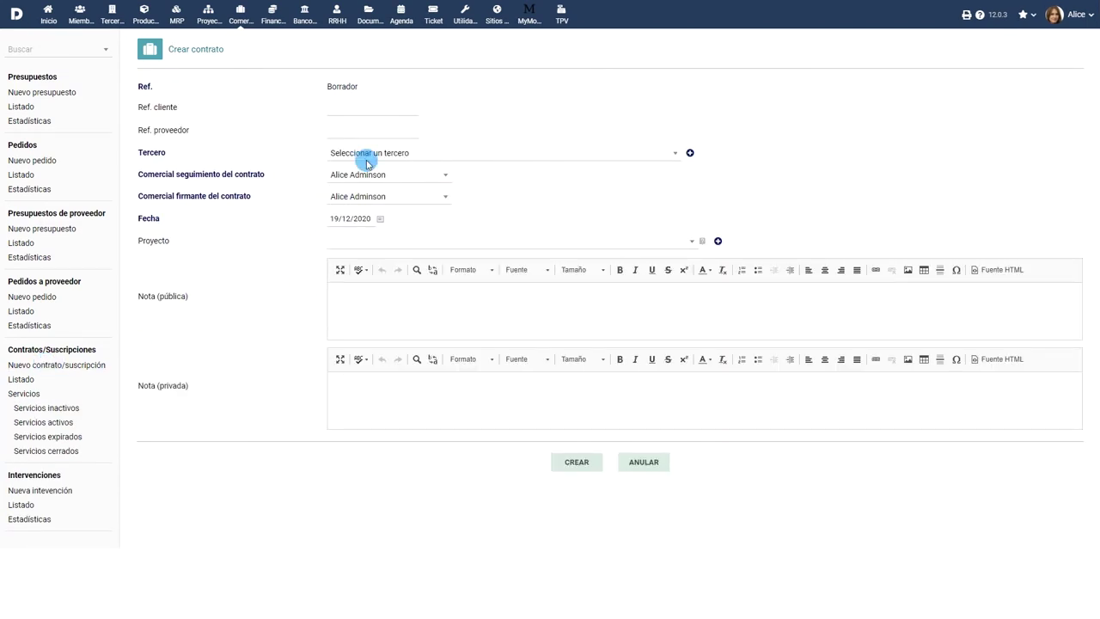
left_click(364, 113)
type("FR001")
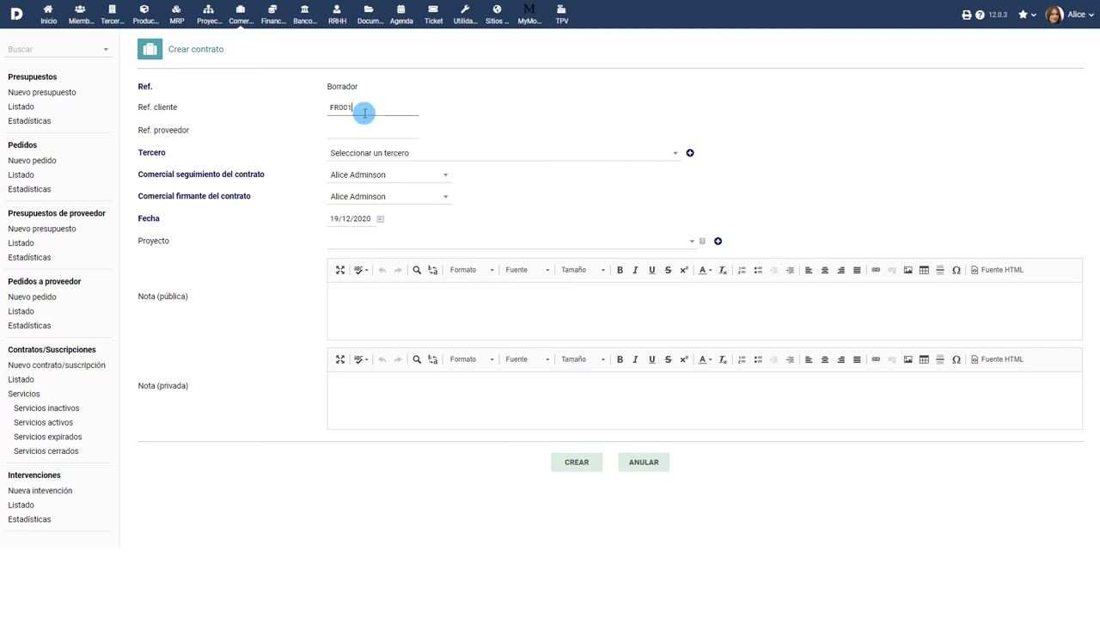
left_click(448, 151)
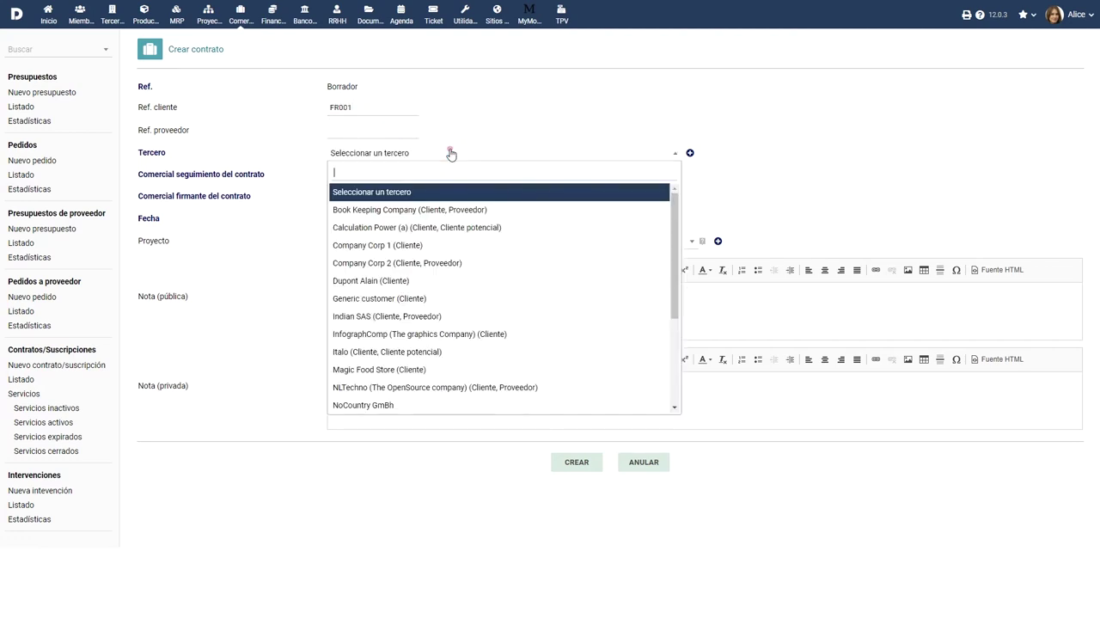
left_click(436, 281)
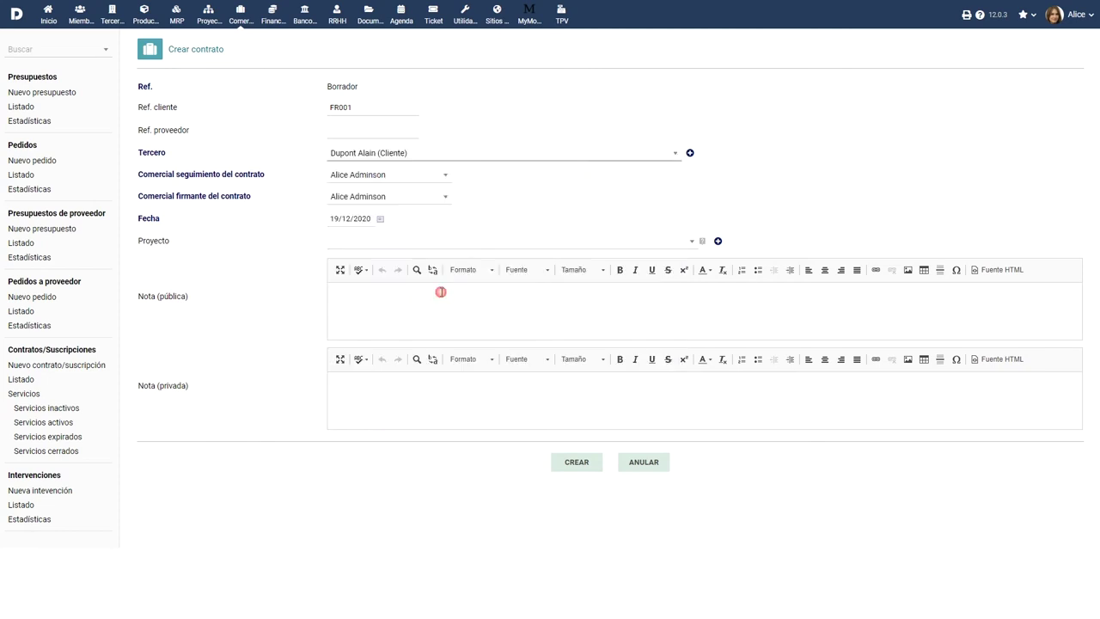
Change the signing salesperson, link project PROJSHARED, and create the draft contract.
left_click(414, 195)
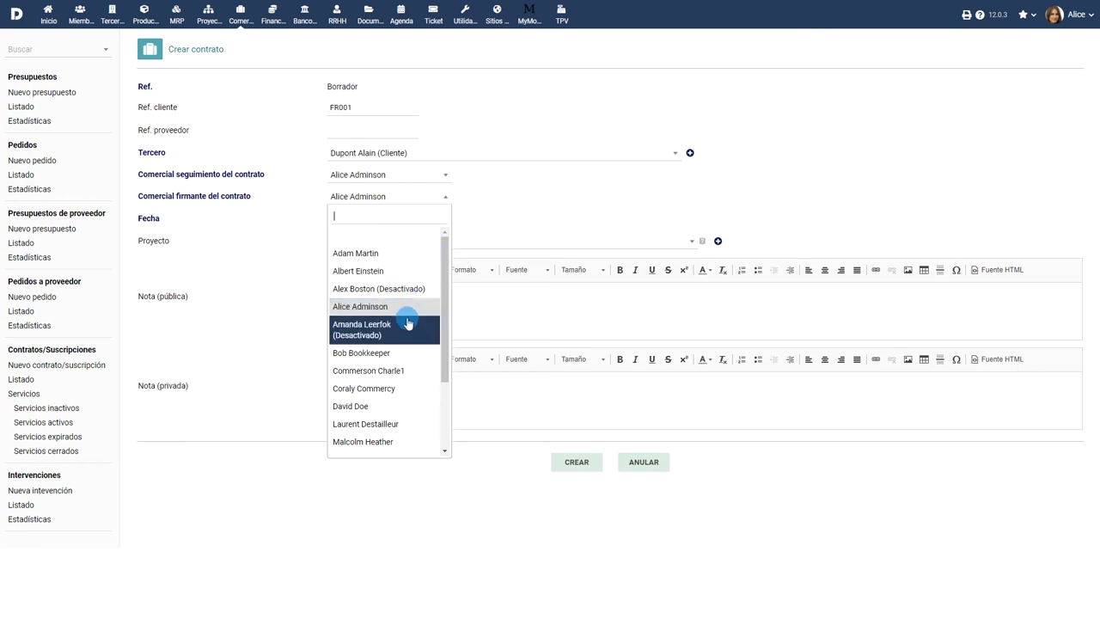
left_click(393, 387)
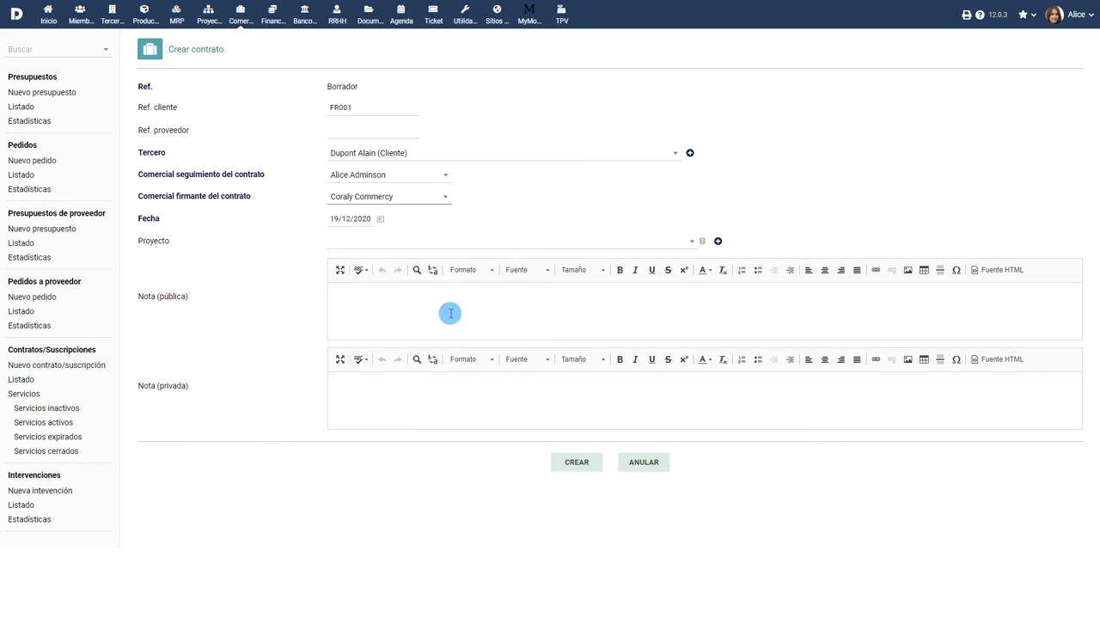
left_click(523, 241)
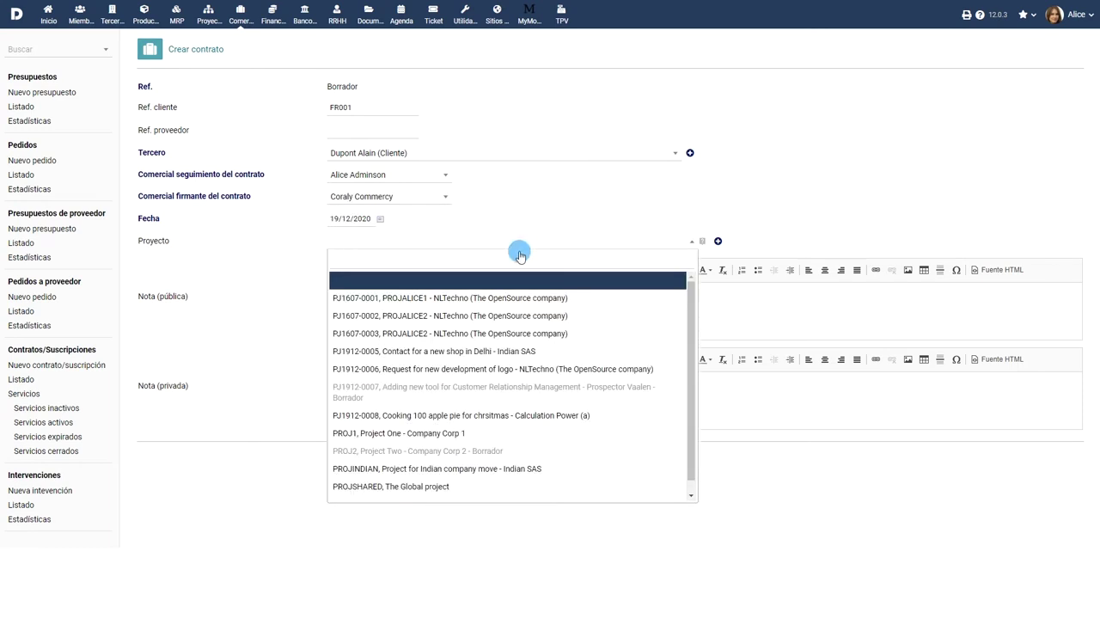
left_click(450, 487)
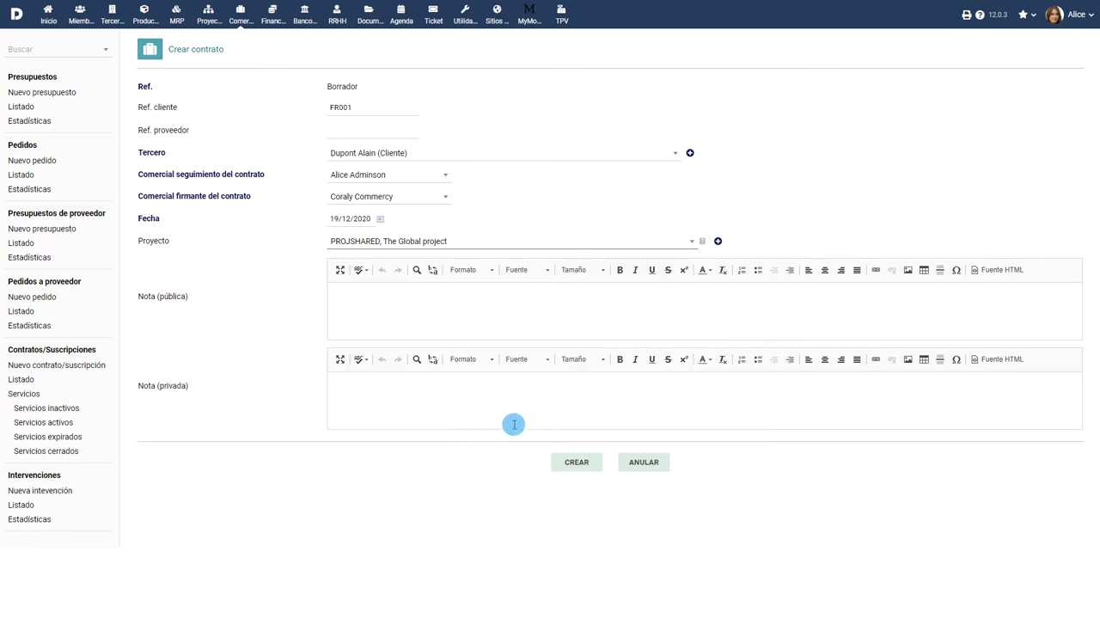
left_click(450, 459)
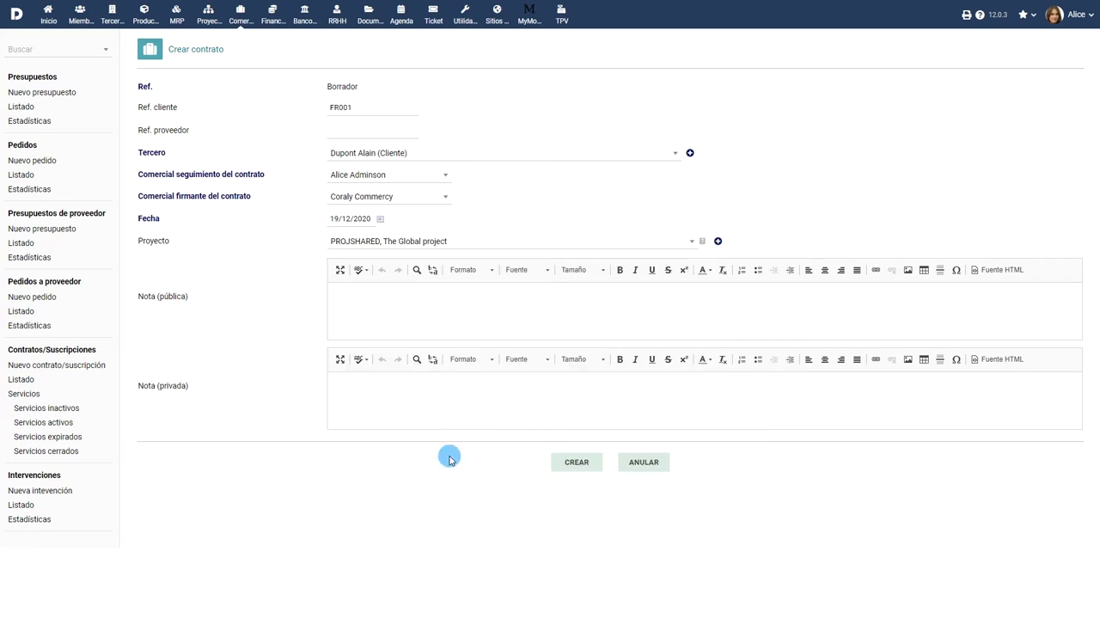
left_click(572, 462)
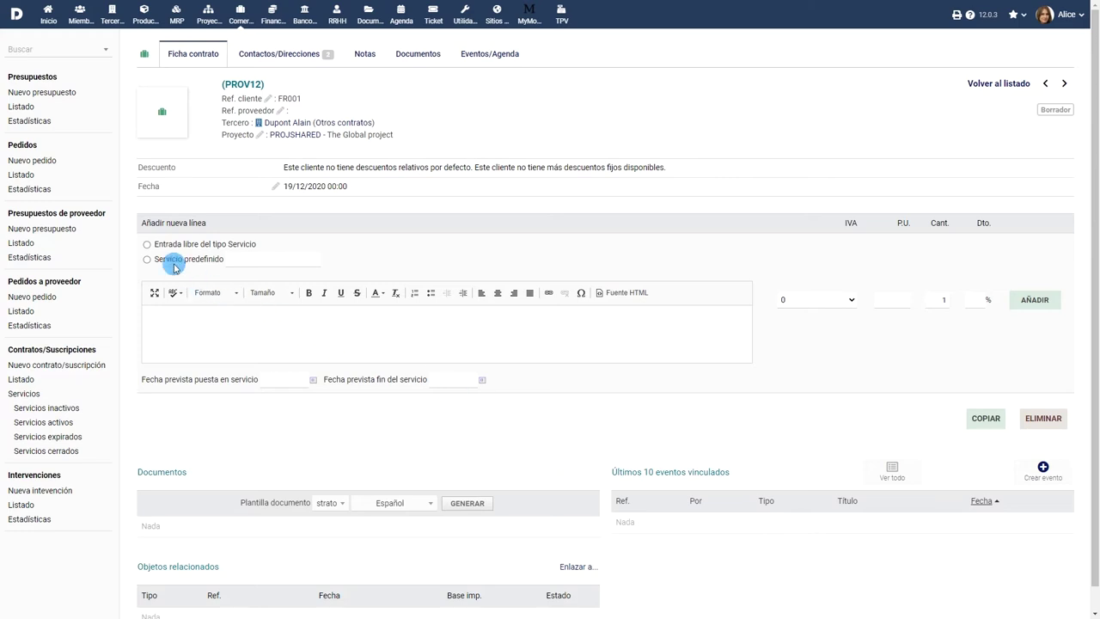
Add a free service line 'Diseño de Software' at 2.499,00 with 19.6% VAT.
left_click(147, 245)
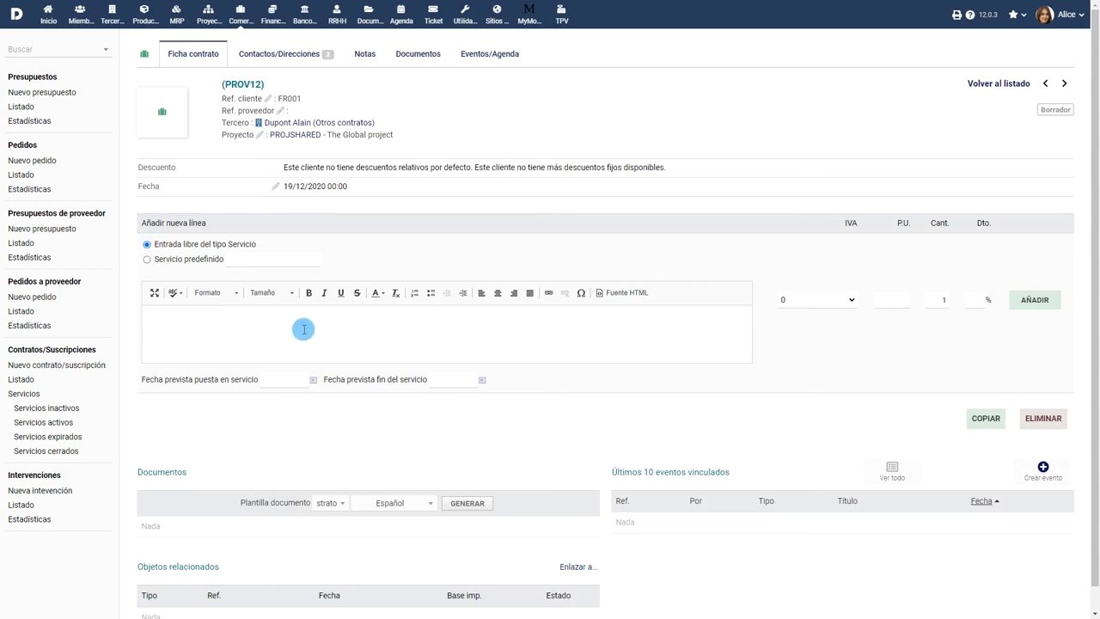
left_click(303, 329)
type("Diseño de Software")
left_click(817, 299)
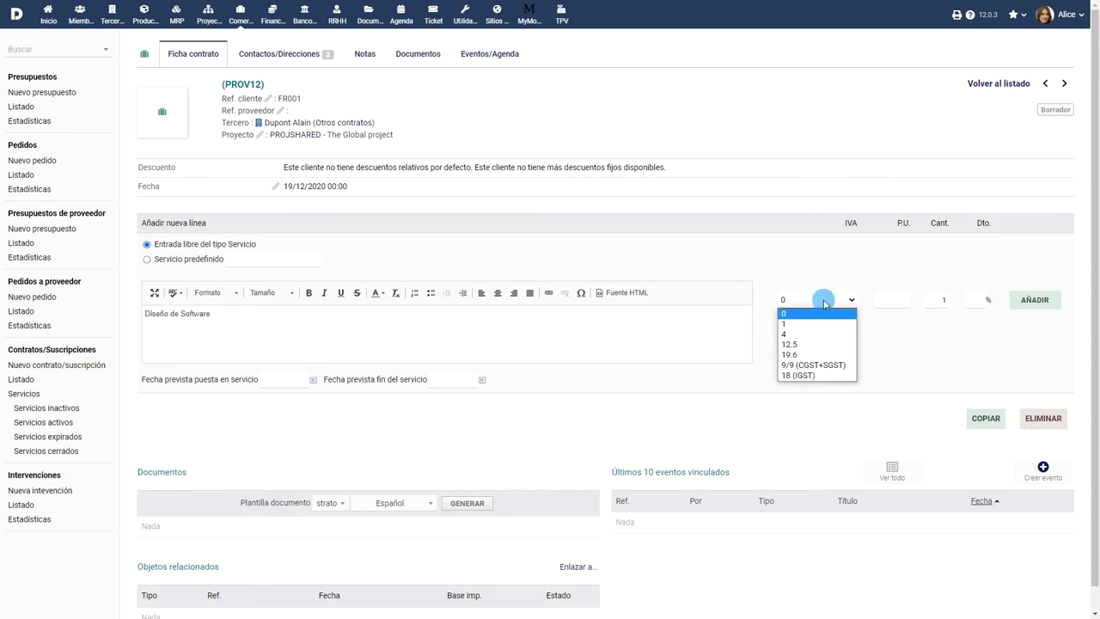
left_click(814, 355)
left_click(899, 299)
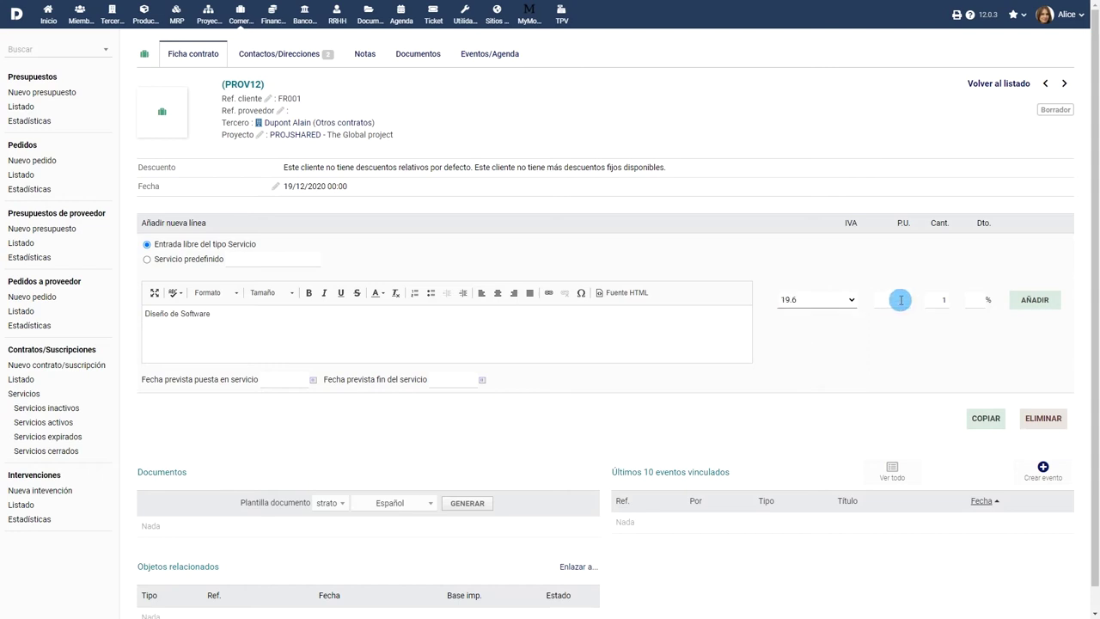
type("250")
left_click(1035, 303)
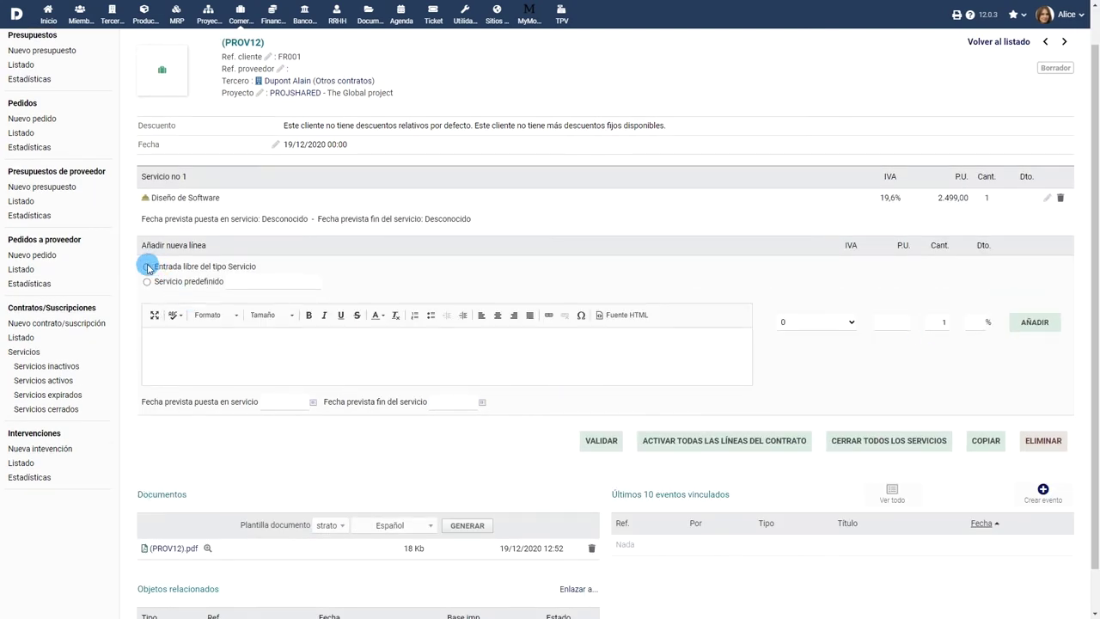
Add a free service line 'Pruebas de Software' at 2.899,00 with 19.6% VAT.
left_click(148, 267)
left_click(342, 341)
type("Pruebas de Software")
left_click(849, 323)
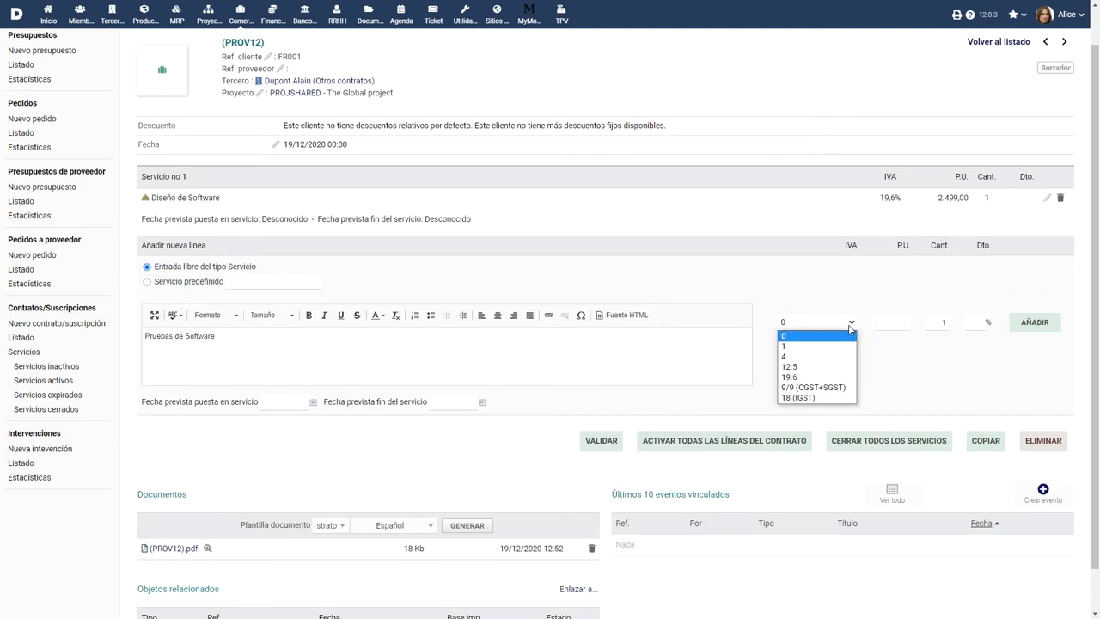
left_click(808, 376)
left_click(904, 322)
type("2899")
left_click(1033, 321)
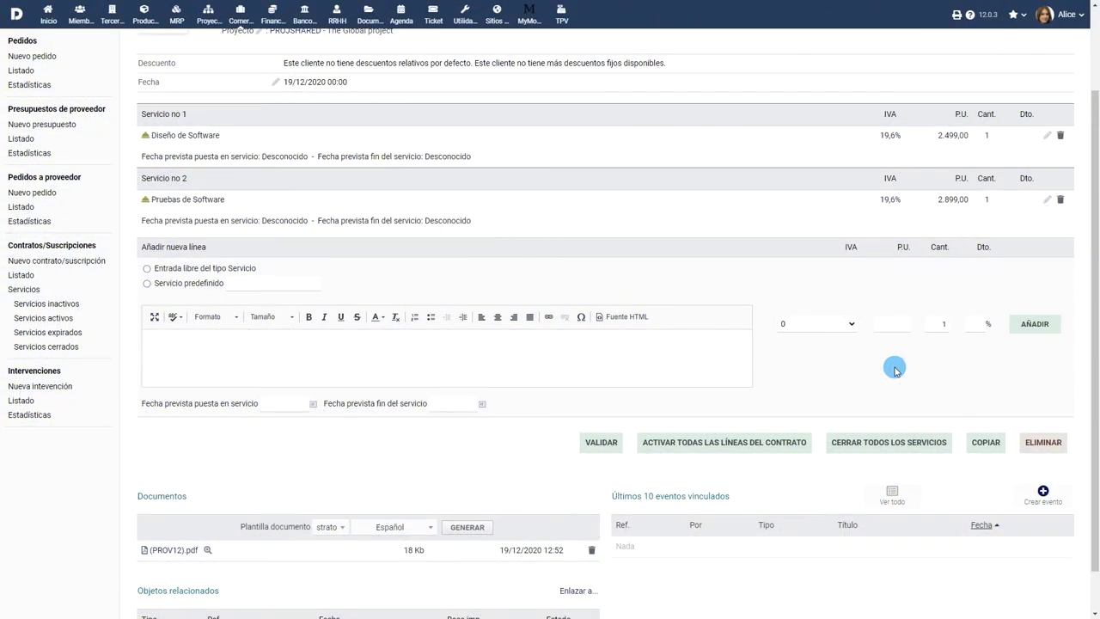
Validate the contract as CT2012-0005 and e-mail it with its PDF to an extra recipient address.
left_click(599, 445)
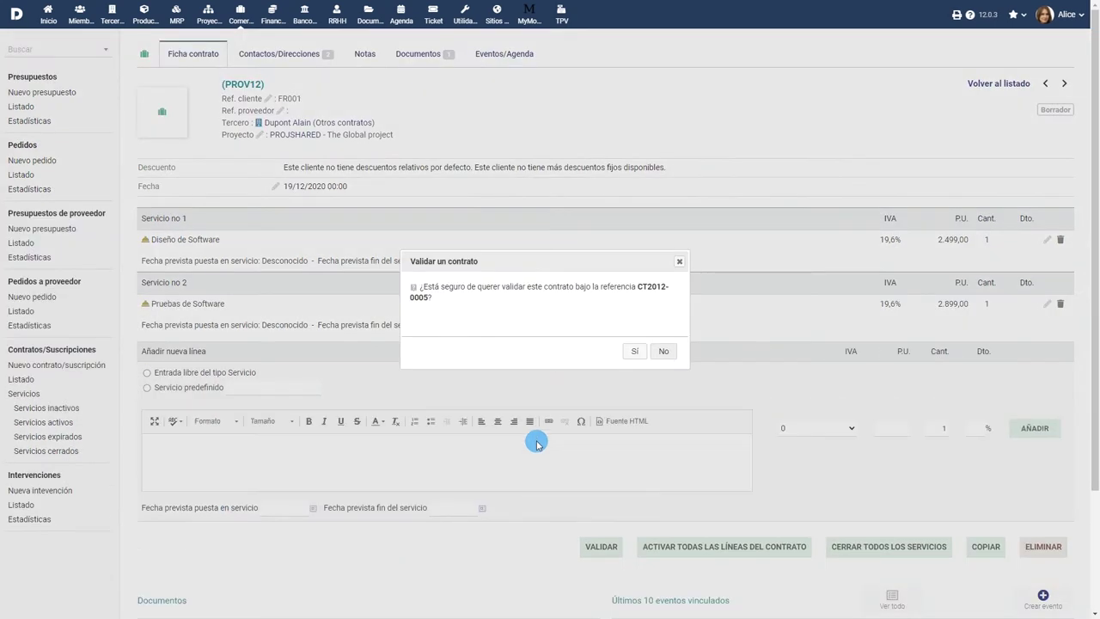
left_click(633, 352)
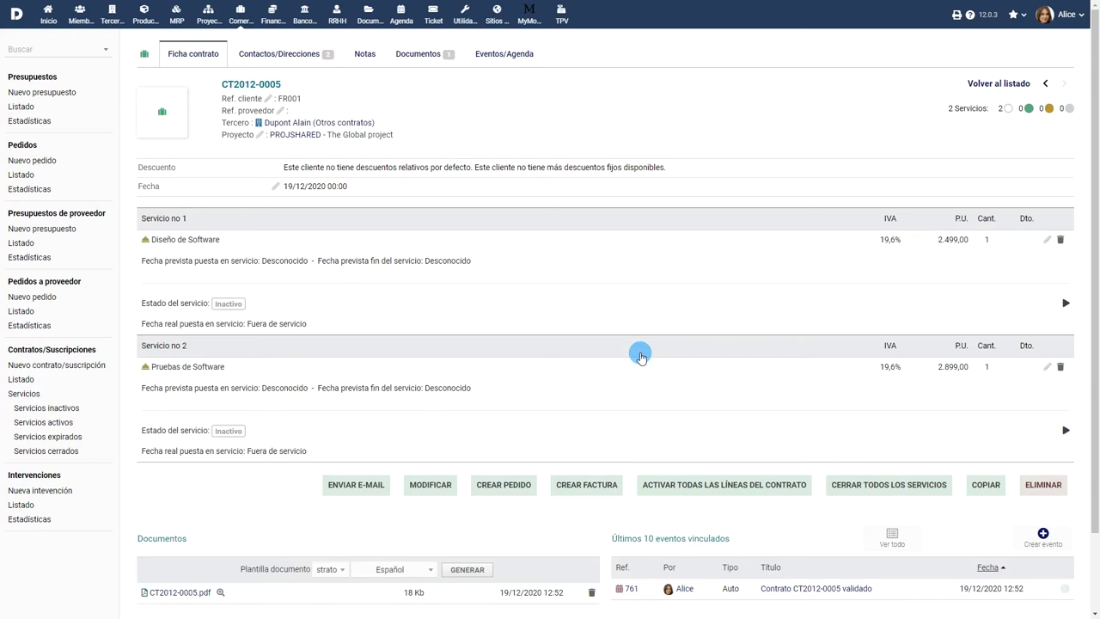
left_click(355, 486)
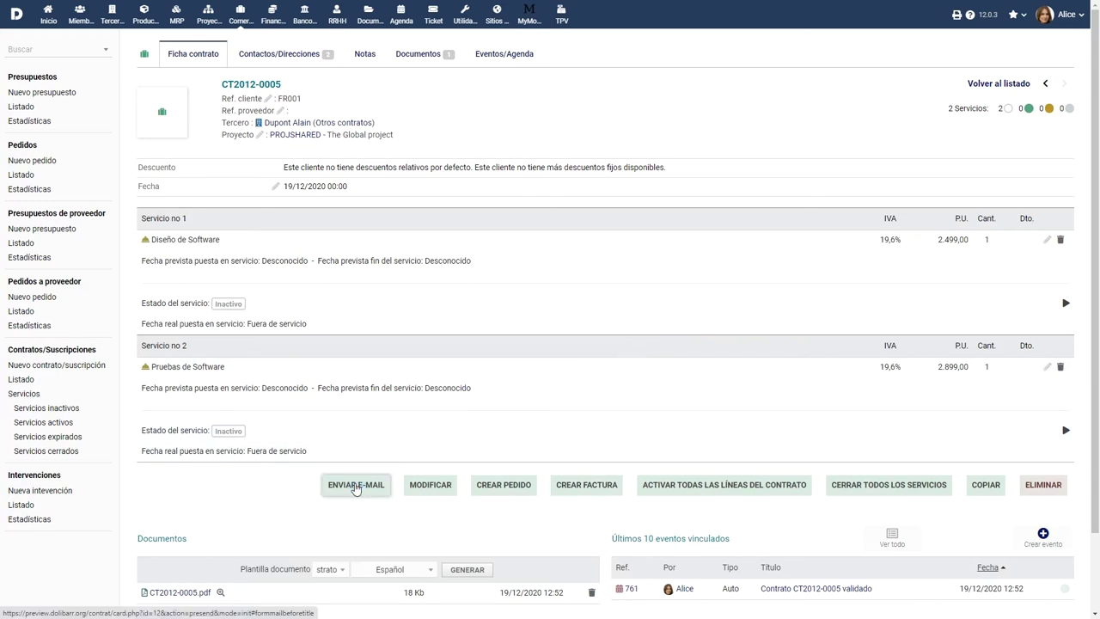
left_click(346, 284)
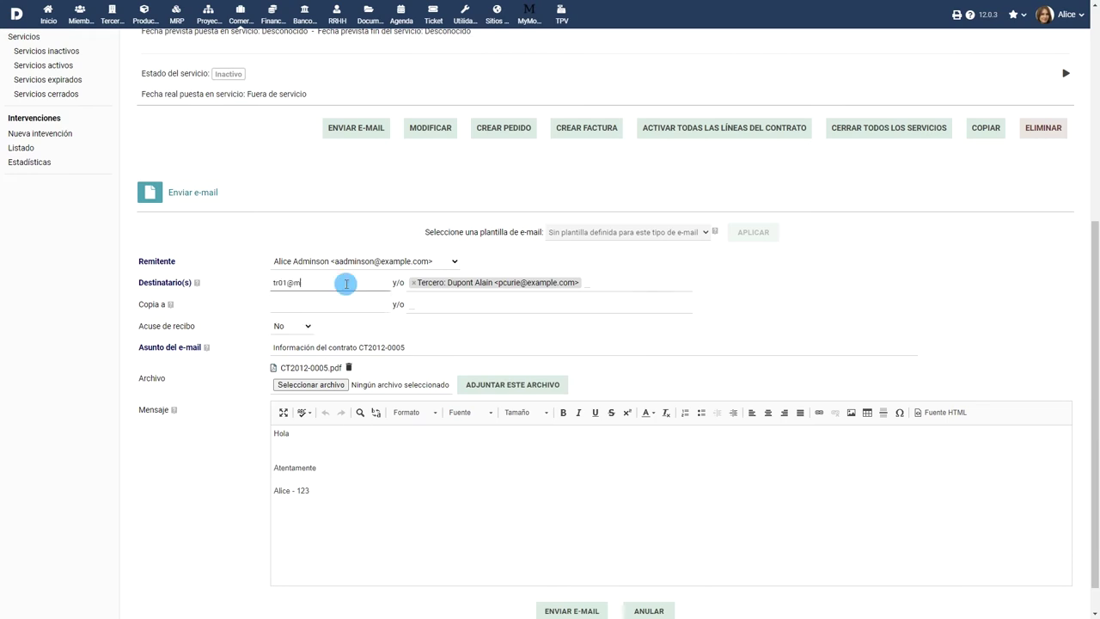
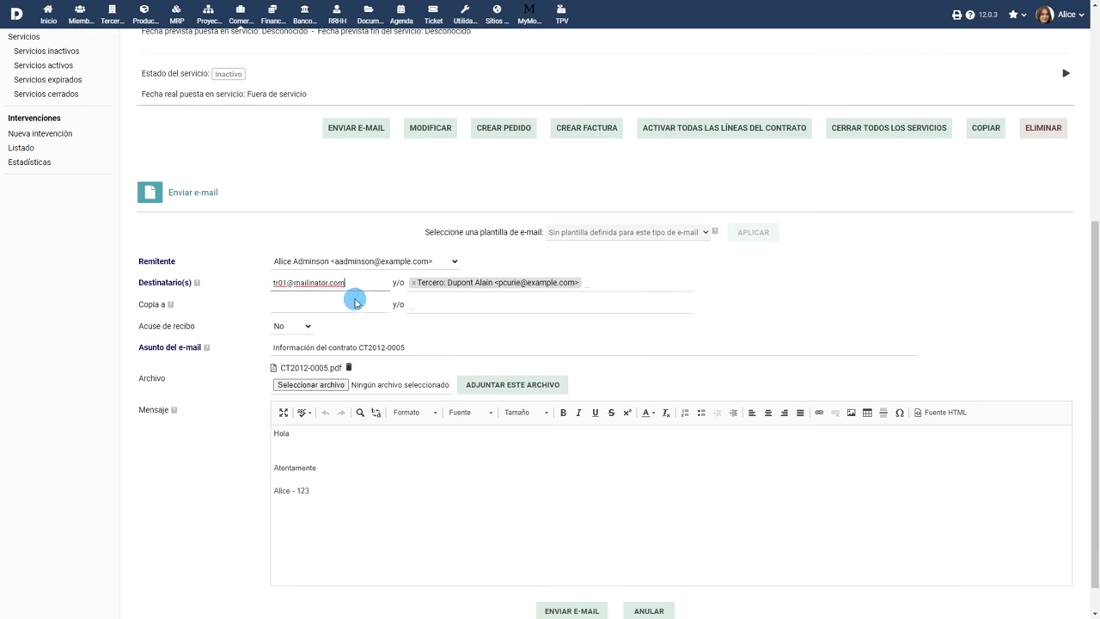
scroll(550, 433, "down", 1)
left_click(572, 575)
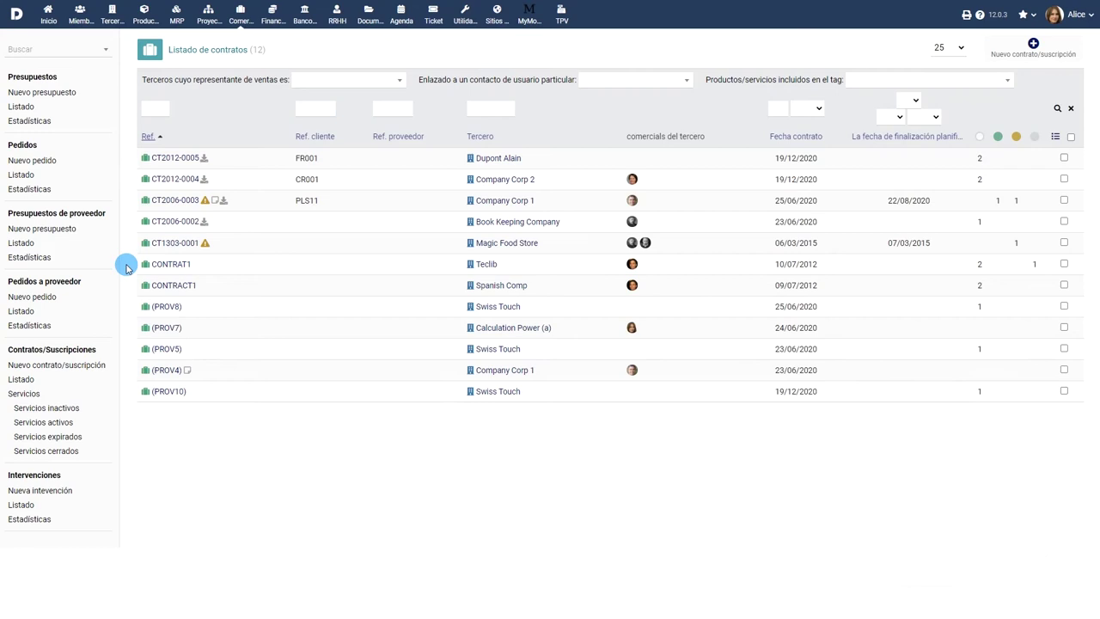
Link Company Corp 1's contact Einstein to contract CT1303-0001 as the customer billing contact.
mouse_move(155, 244)
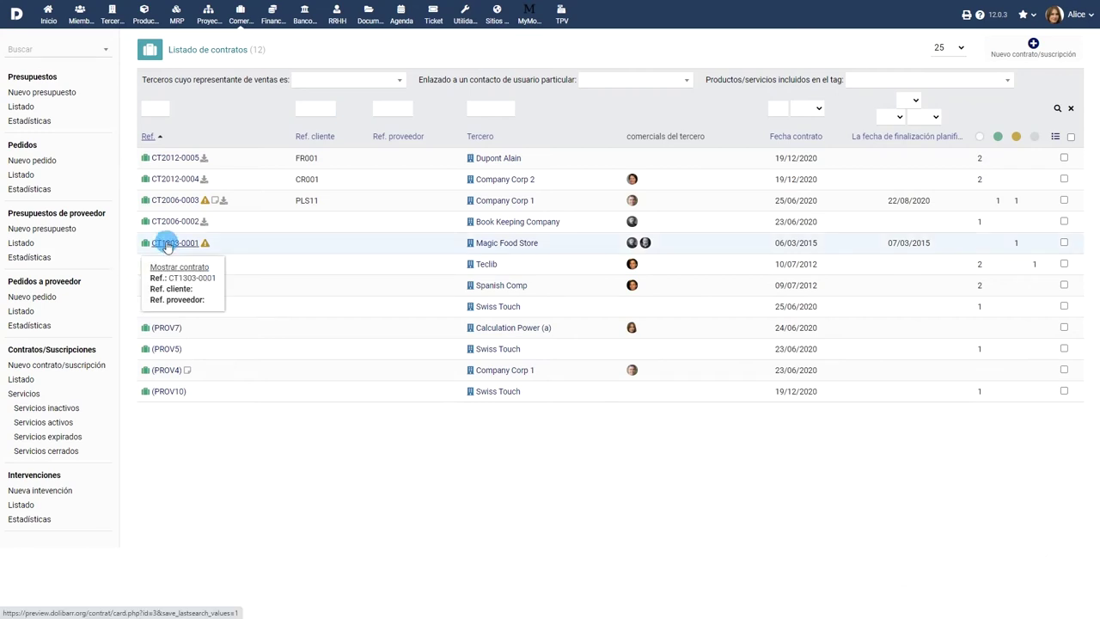
left_click(168, 245)
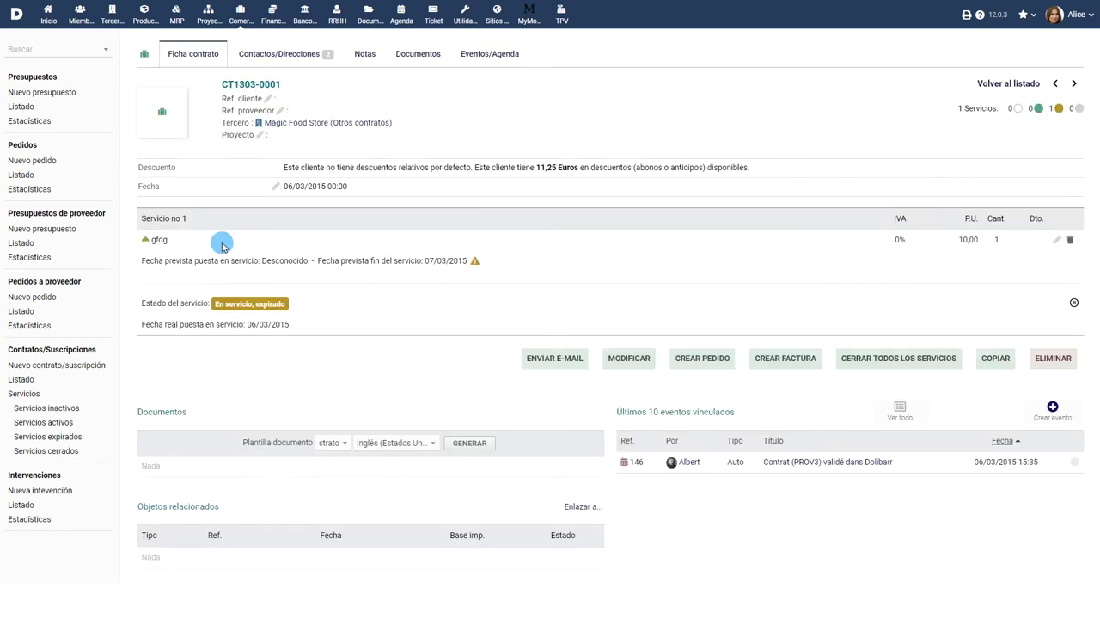
left_click(283, 57)
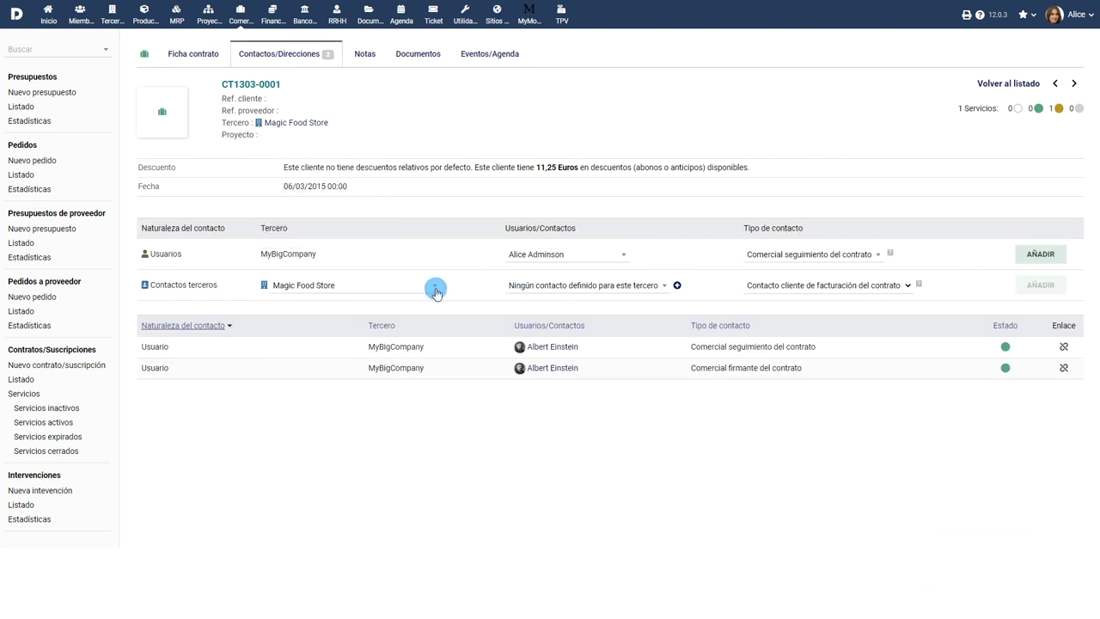
left_click(434, 286)
left_click(393, 359)
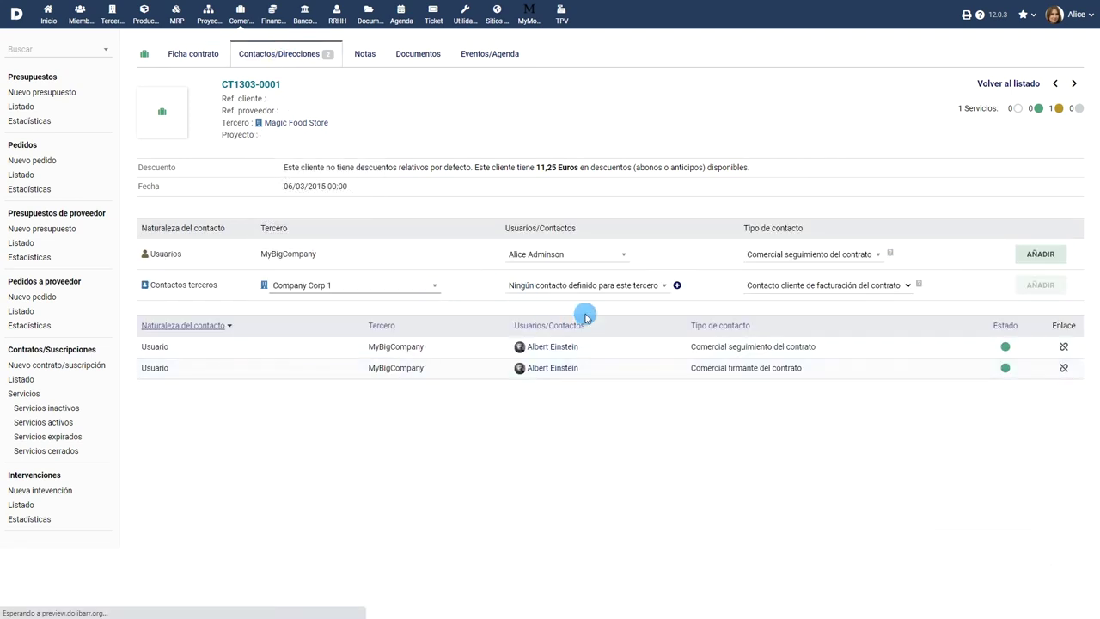
left_click(608, 287)
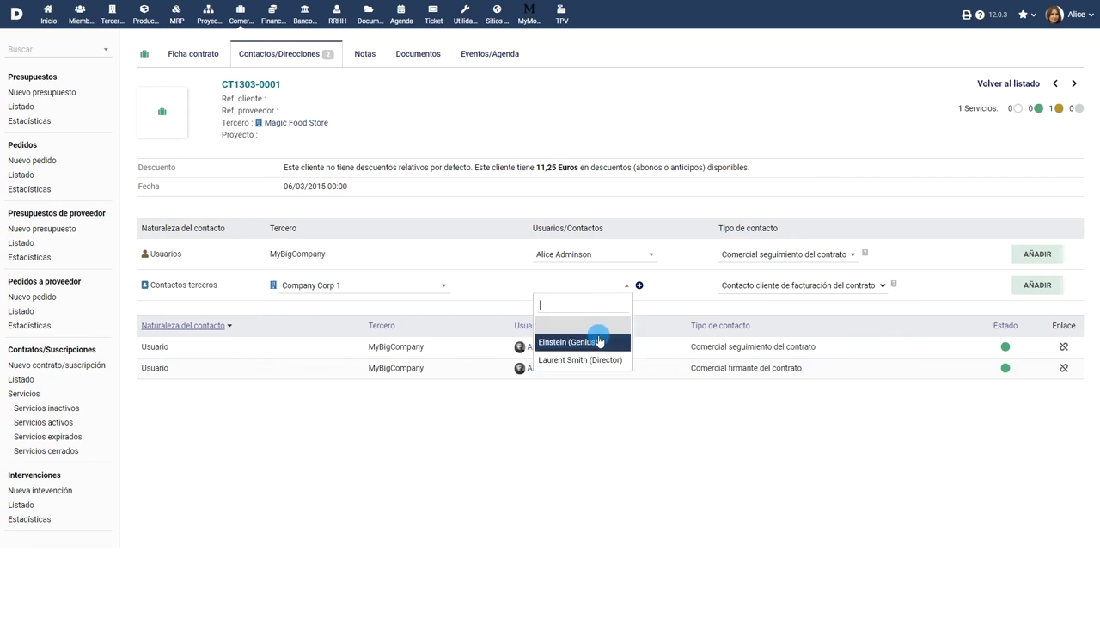
left_click(595, 340)
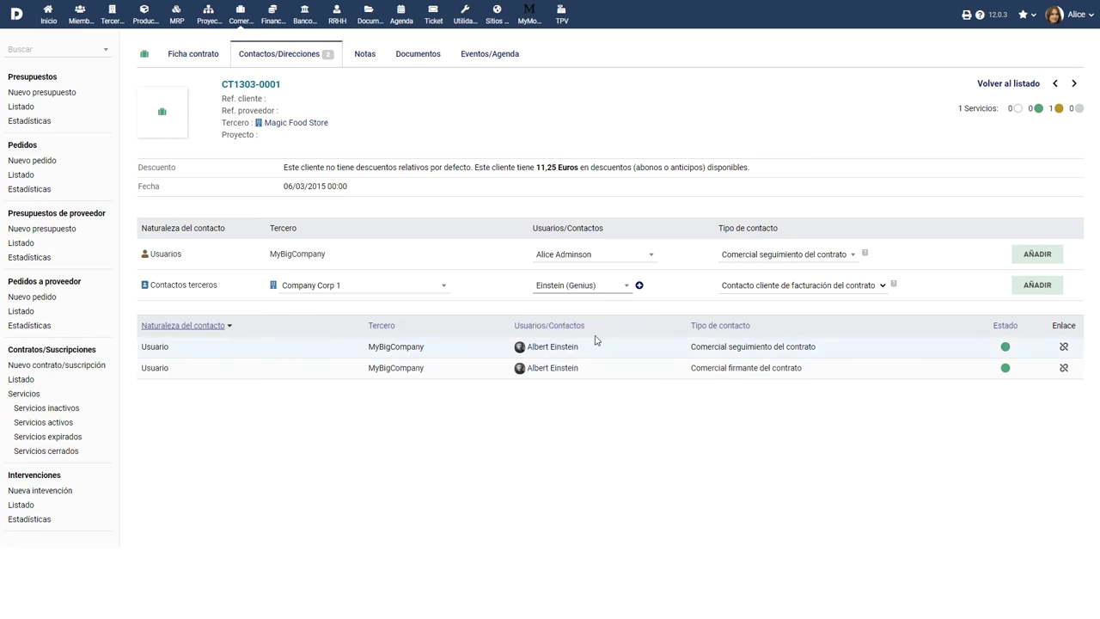
left_click(984, 293)
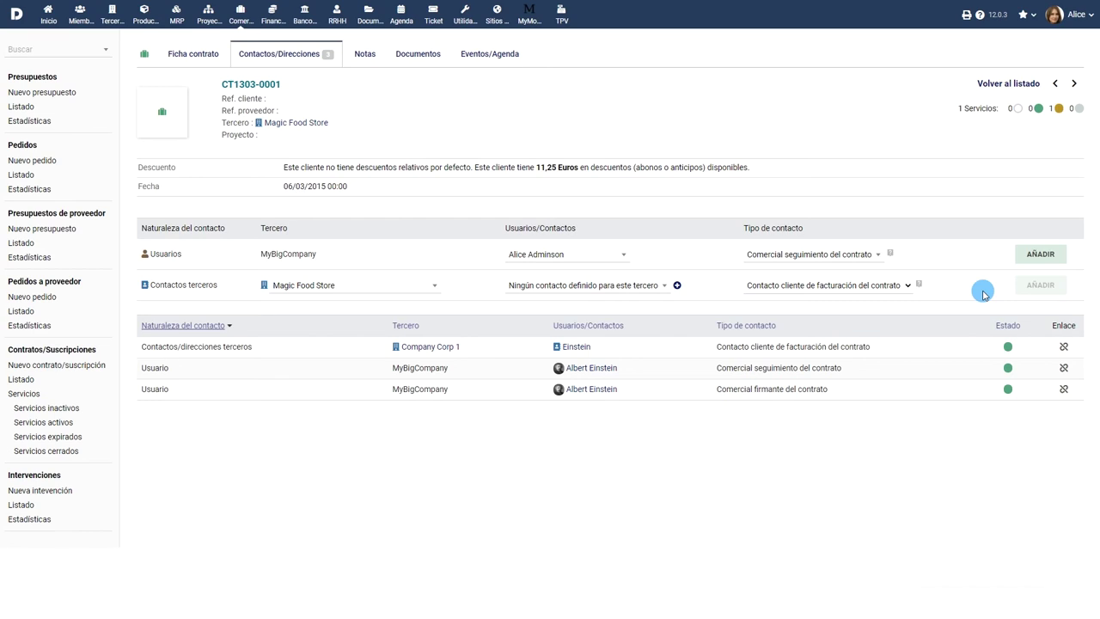
left_click(420, 55)
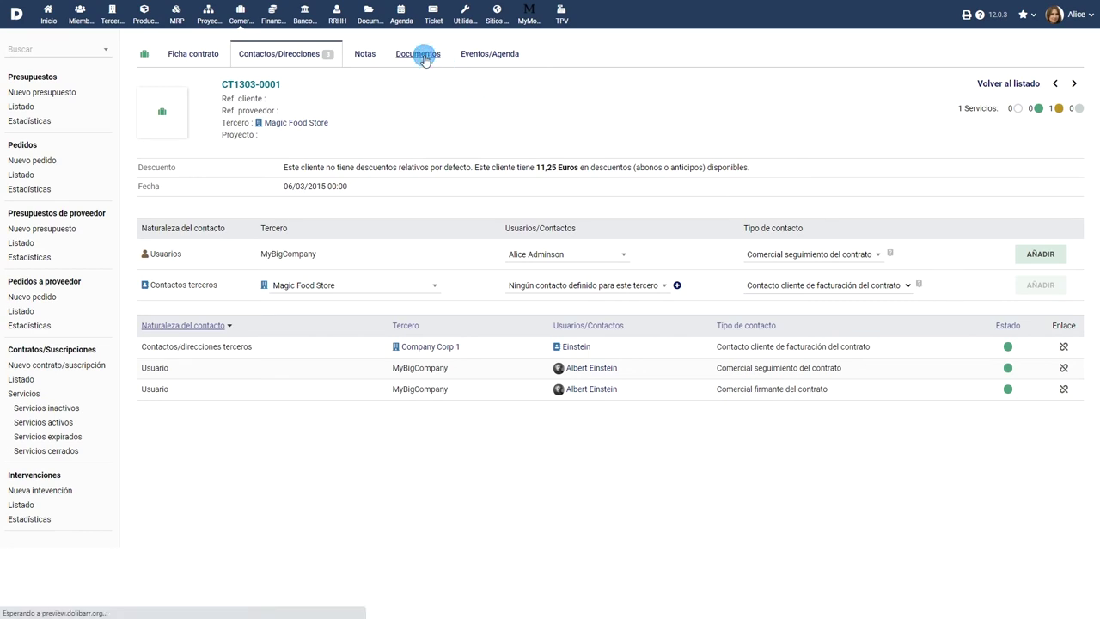
Upload the bill image to contract CT1303-0001 and view its events history.
left_click(177, 272)
left_click(137, 90)
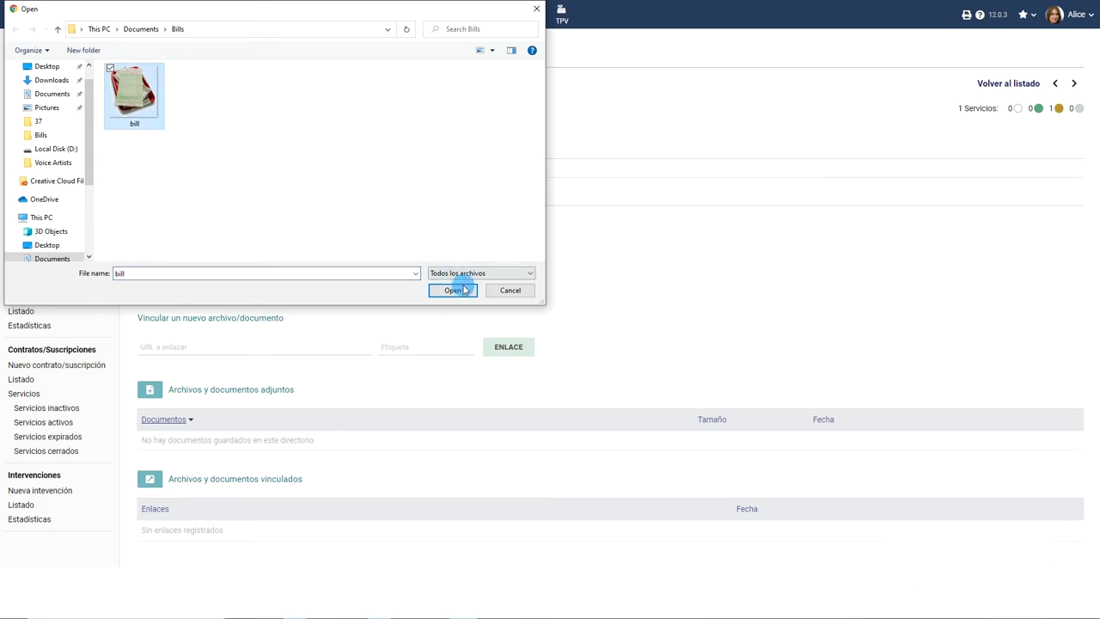
left_click(464, 290)
left_click(439, 273)
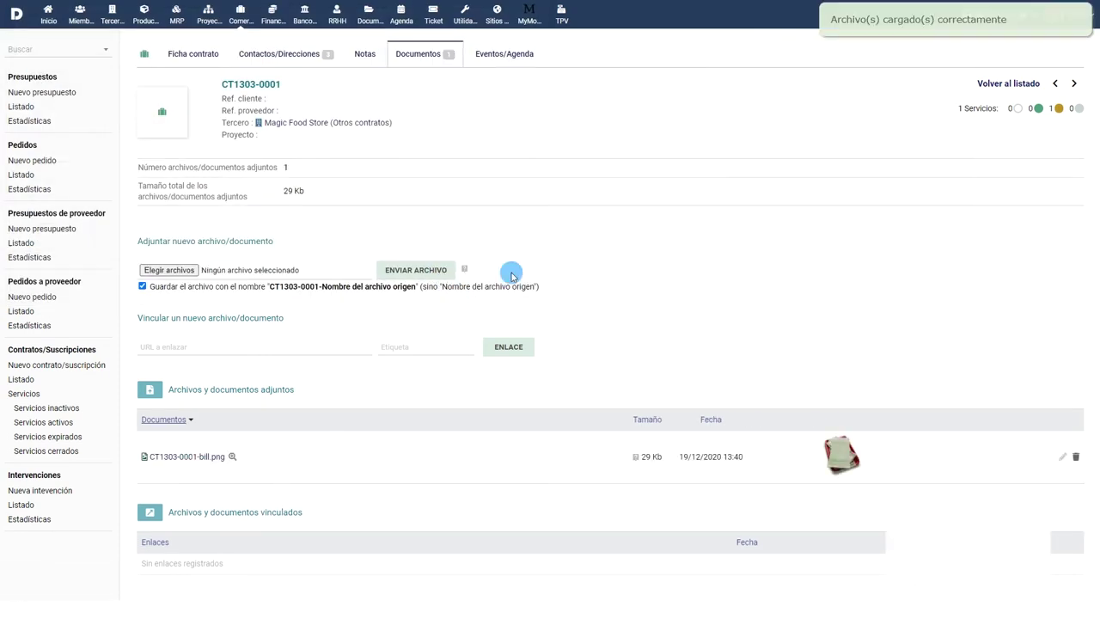
left_click(505, 54)
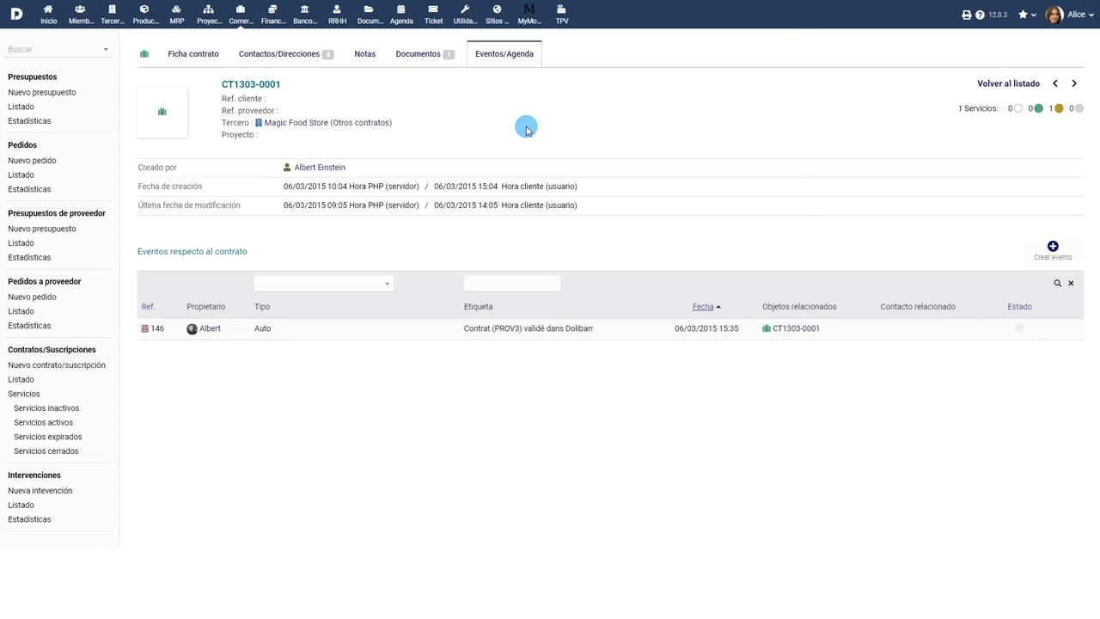
Return to contract CT1303-0001's card, begin a copy for Magic Food Store, then cancel it.
left_click(189, 53)
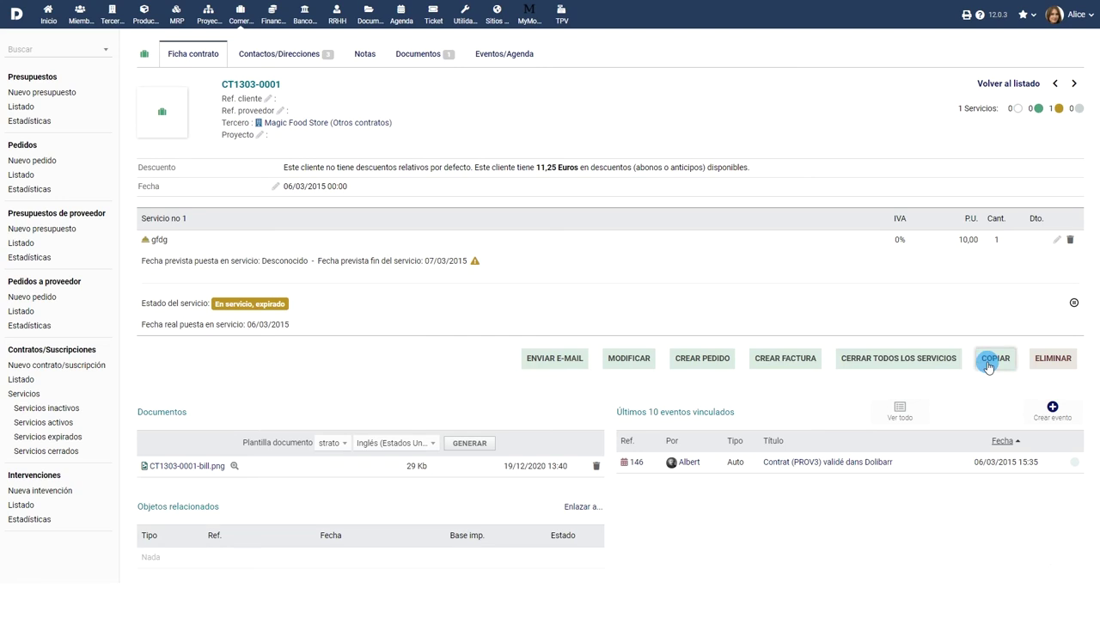
left_click(993, 360)
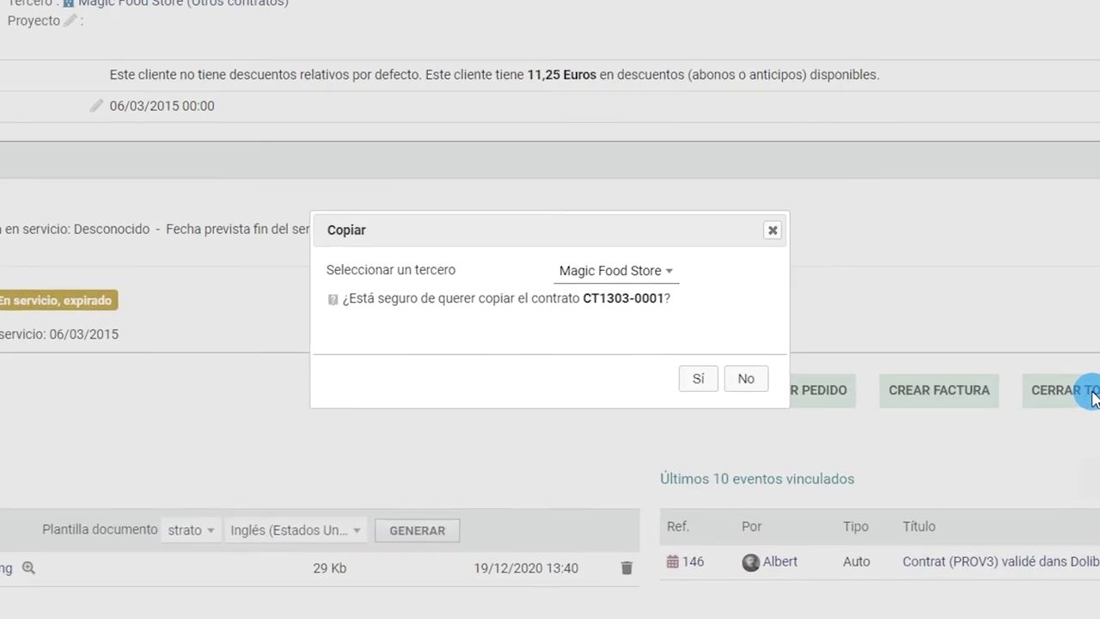
left_click(674, 277)
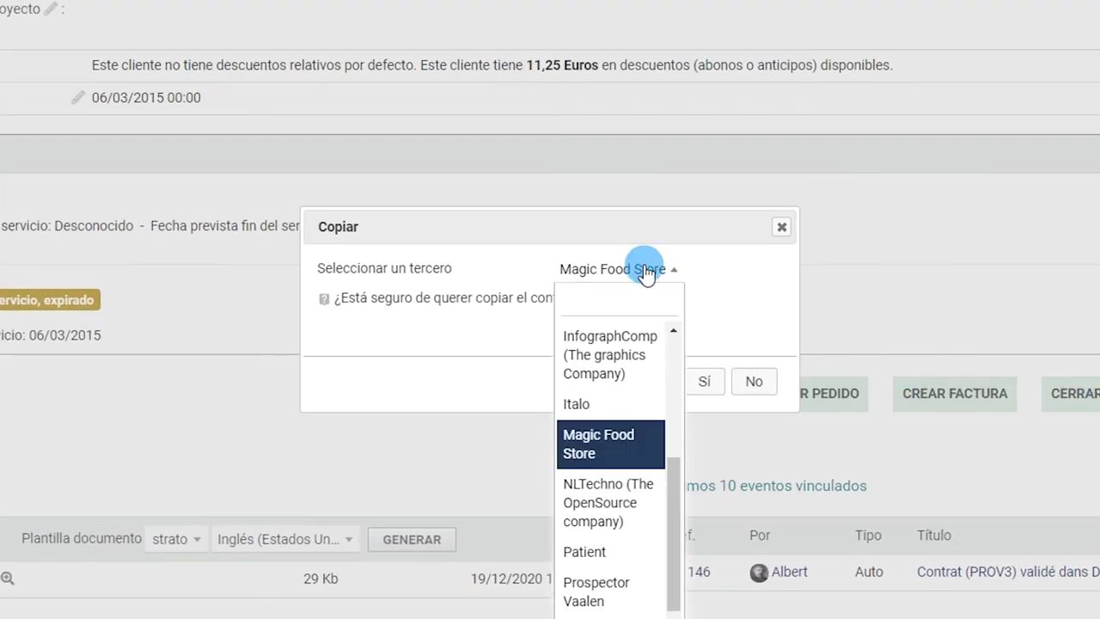
left_click(644, 271)
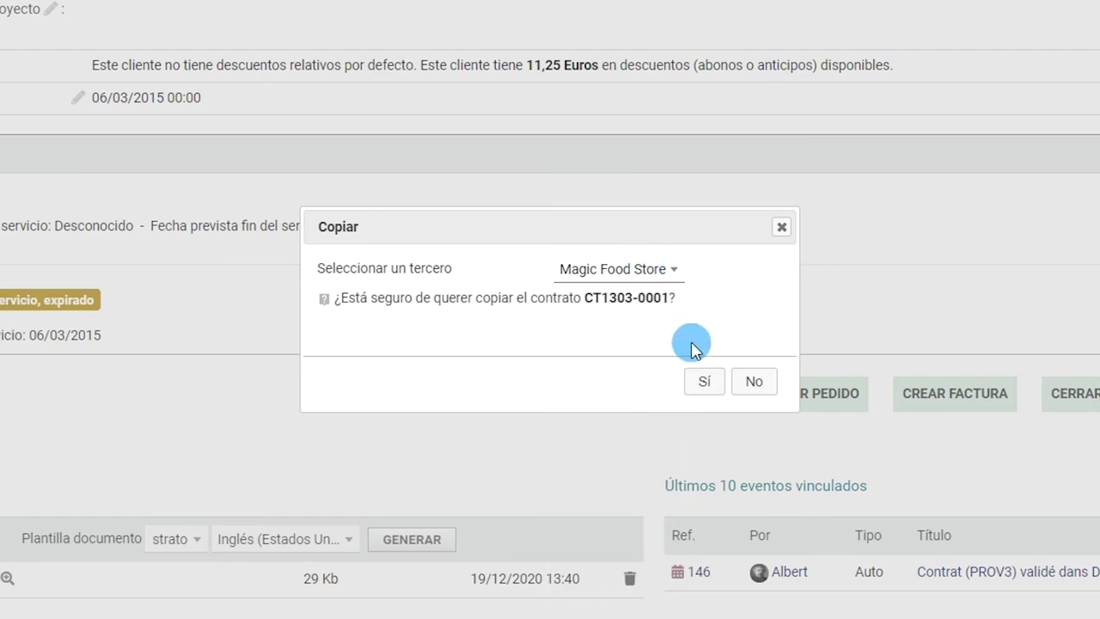
left_click(753, 383)
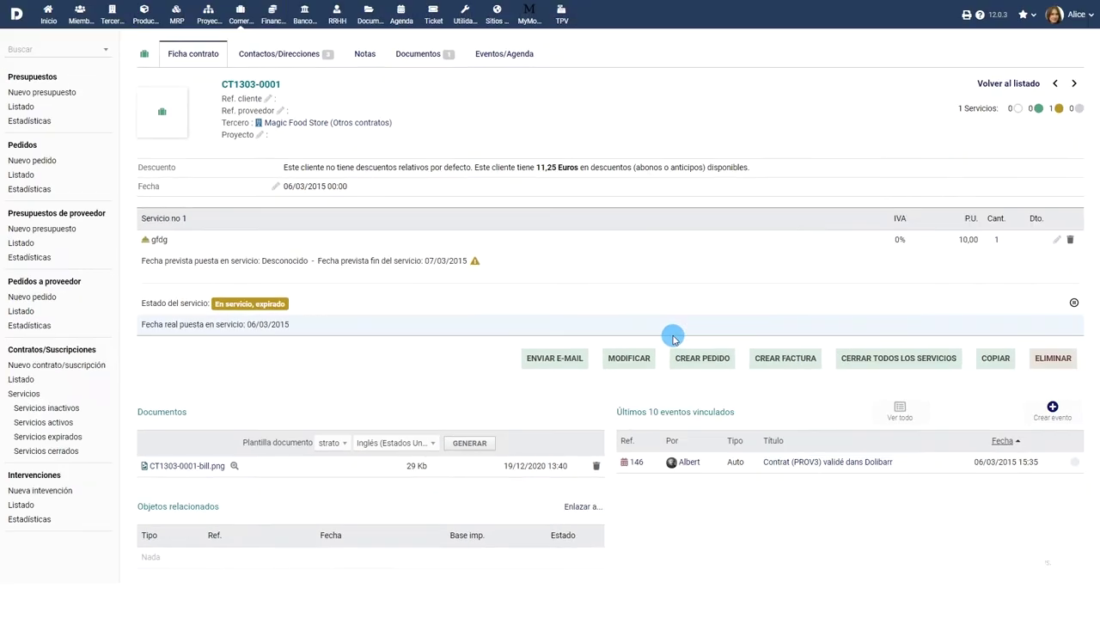
Create an invoice dated 19/12/2020 from the contract and validate it.
left_click(784, 359)
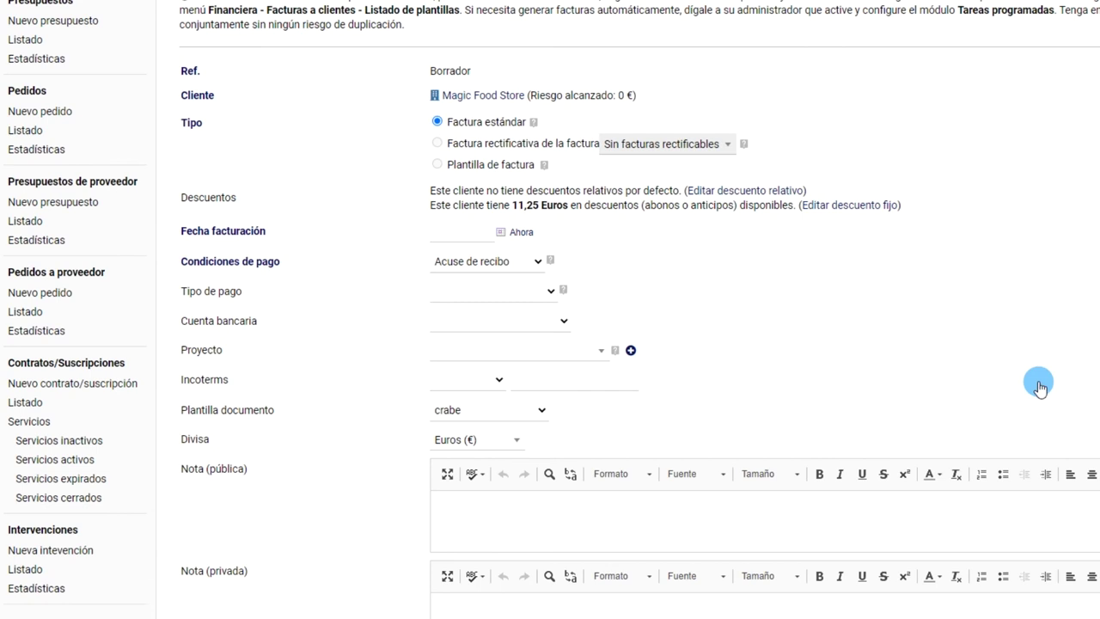
left_click(505, 231)
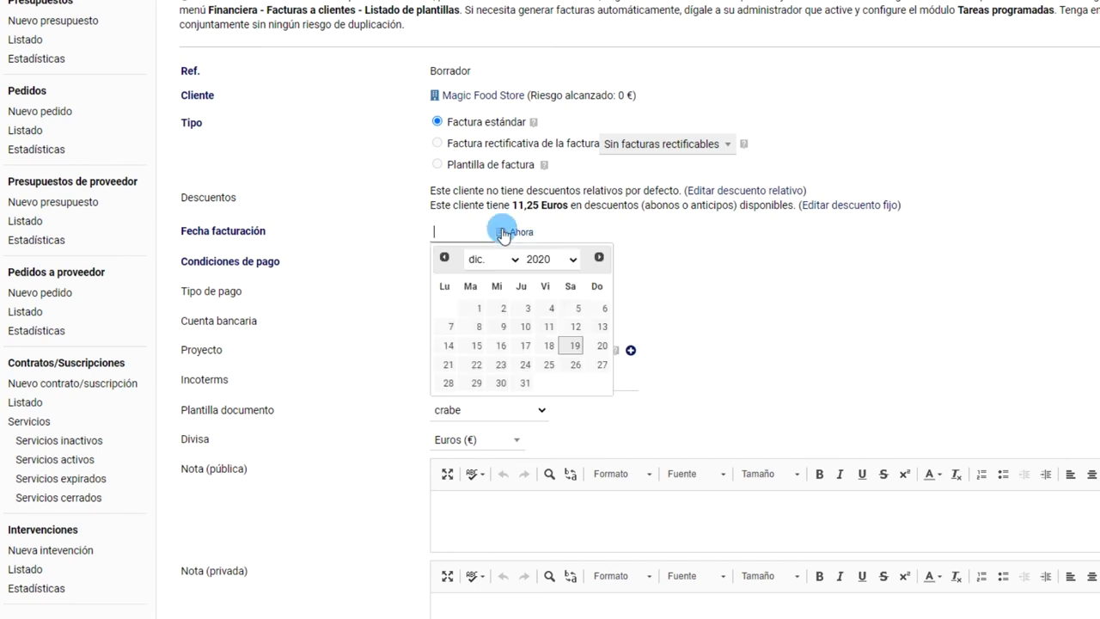
left_click(570, 342)
scroll(645, 271, "down", 4)
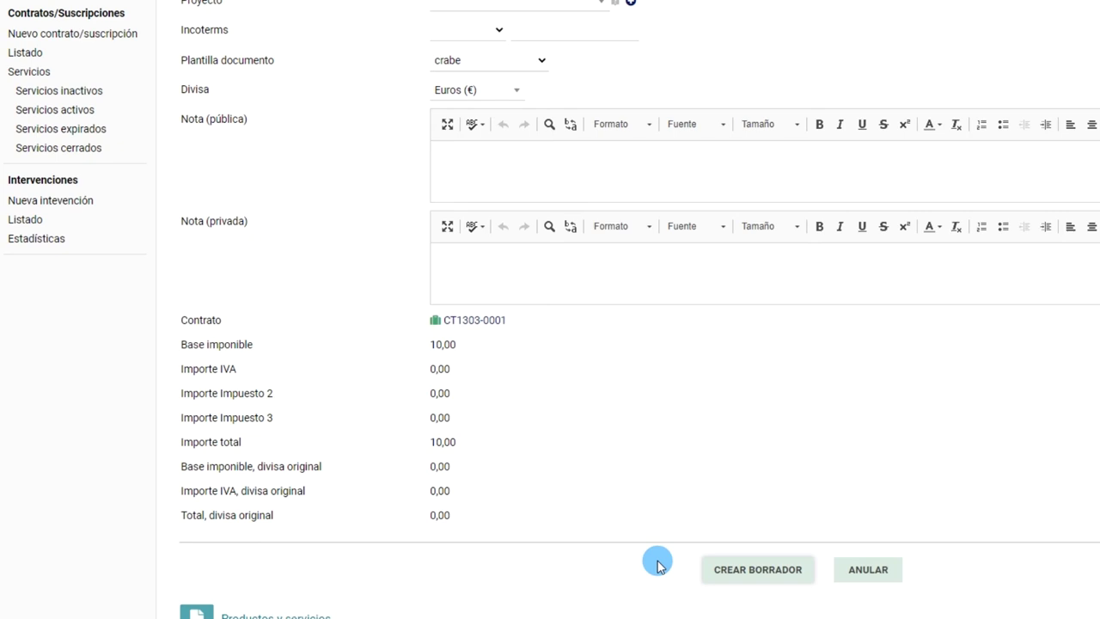
left_click(731, 569)
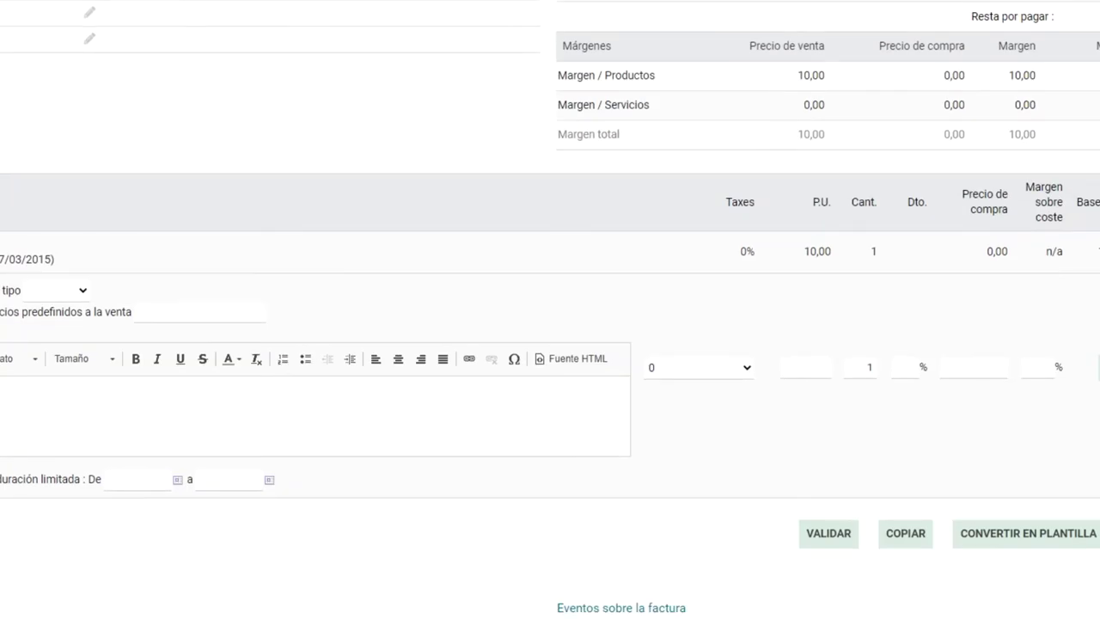
left_click(804, 541)
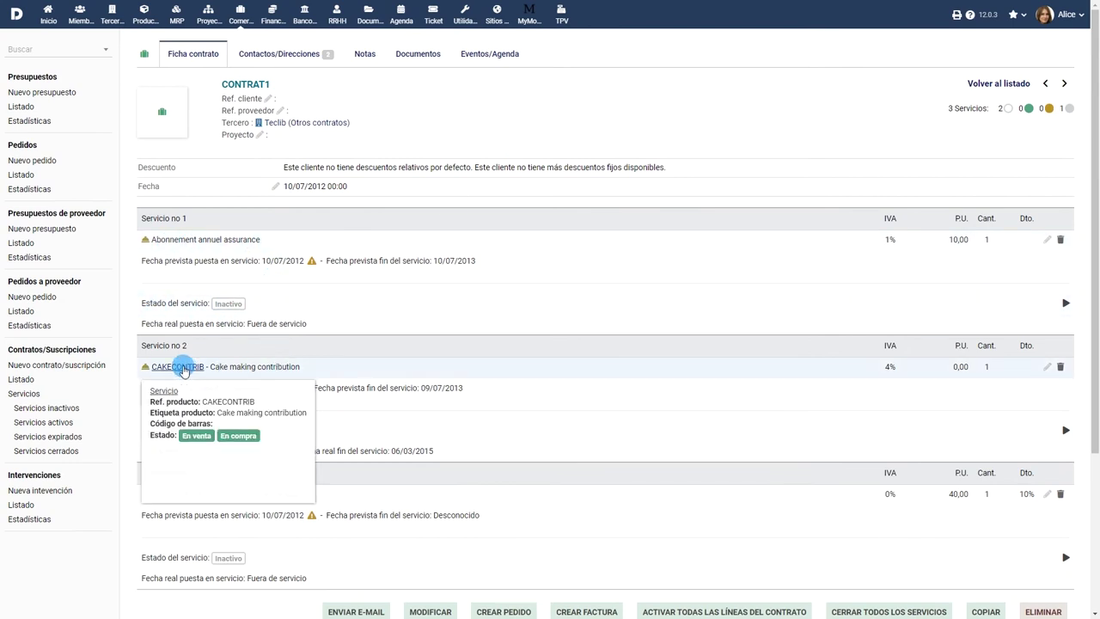
Activate all of CONTRAT1's contract service lines.
scroll(380, 408, "down", 3)
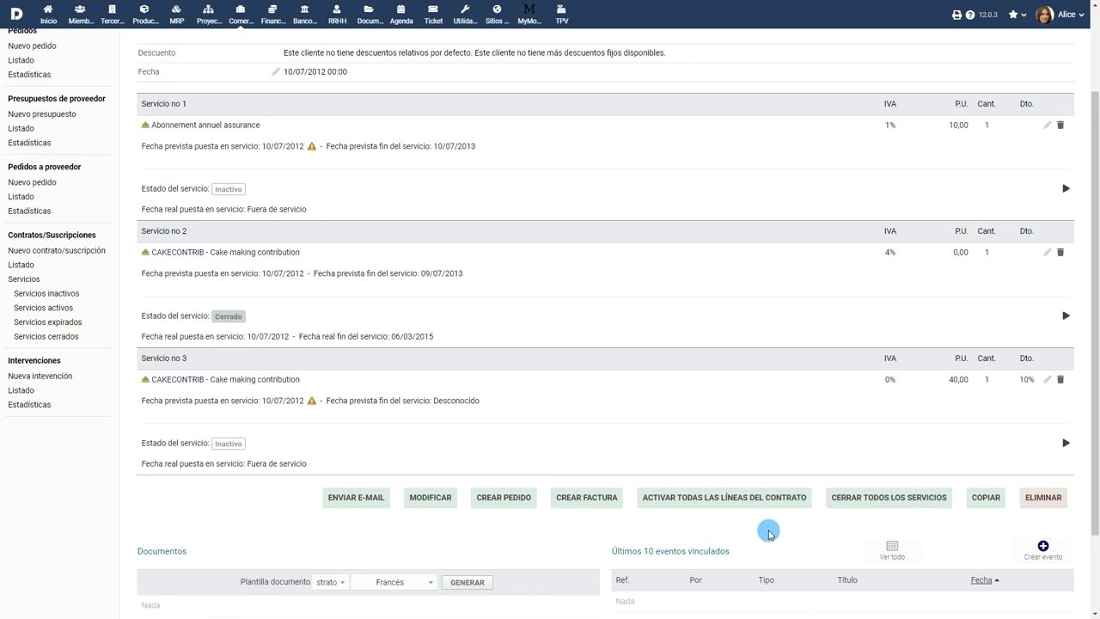
left_click(710, 504)
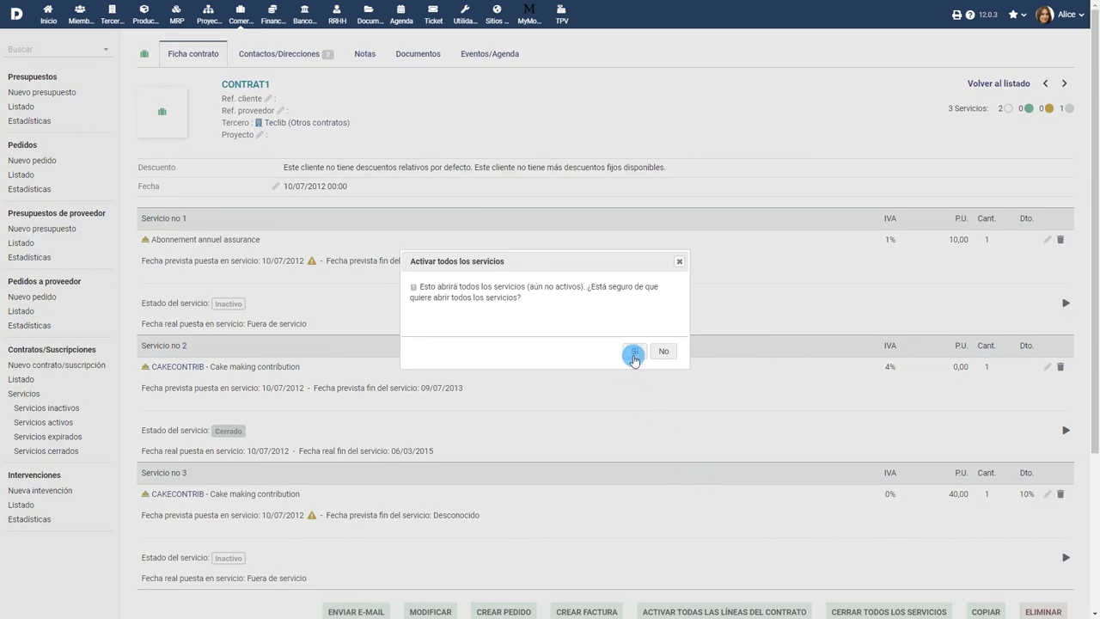
left_click(633, 355)
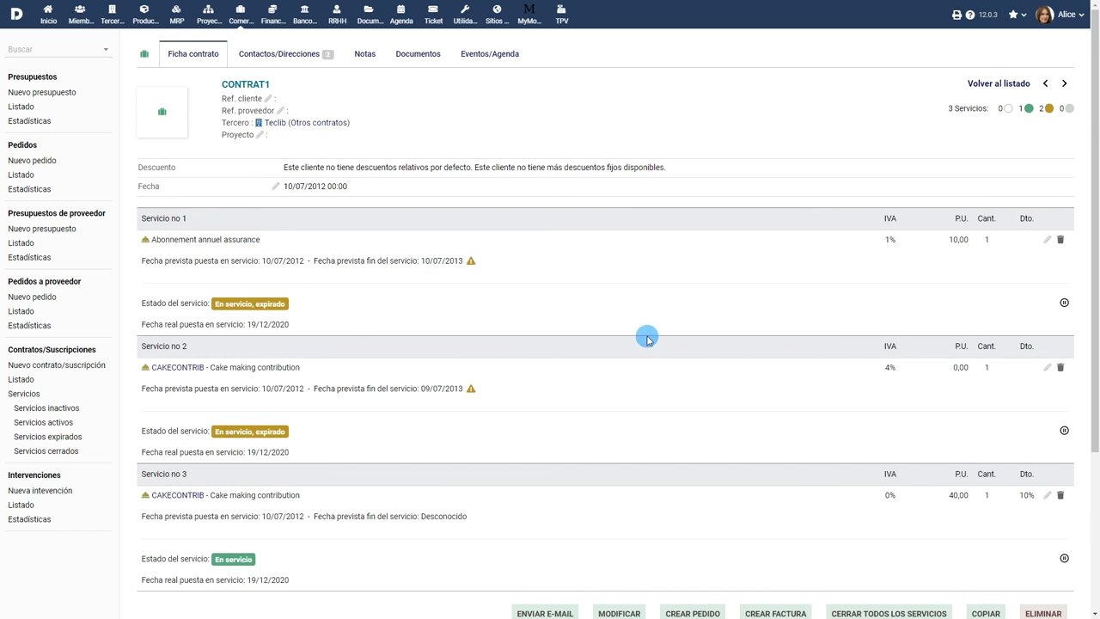
Set service 1's planned dates to 27/07/2019–31/07/2021 and save.
left_click(1049, 241)
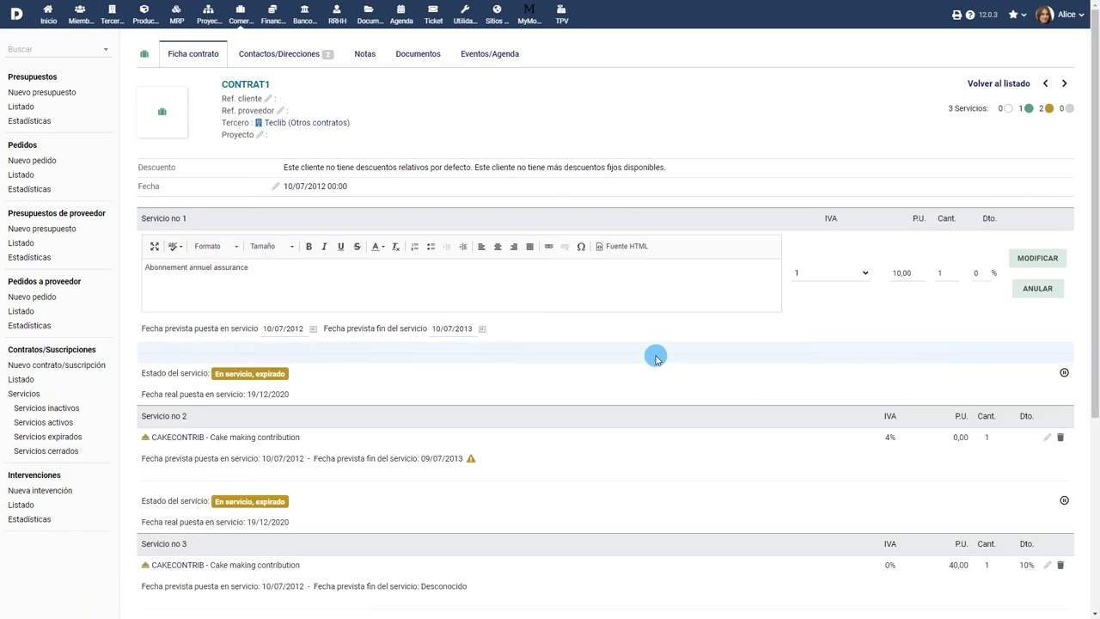
left_click(312, 328)
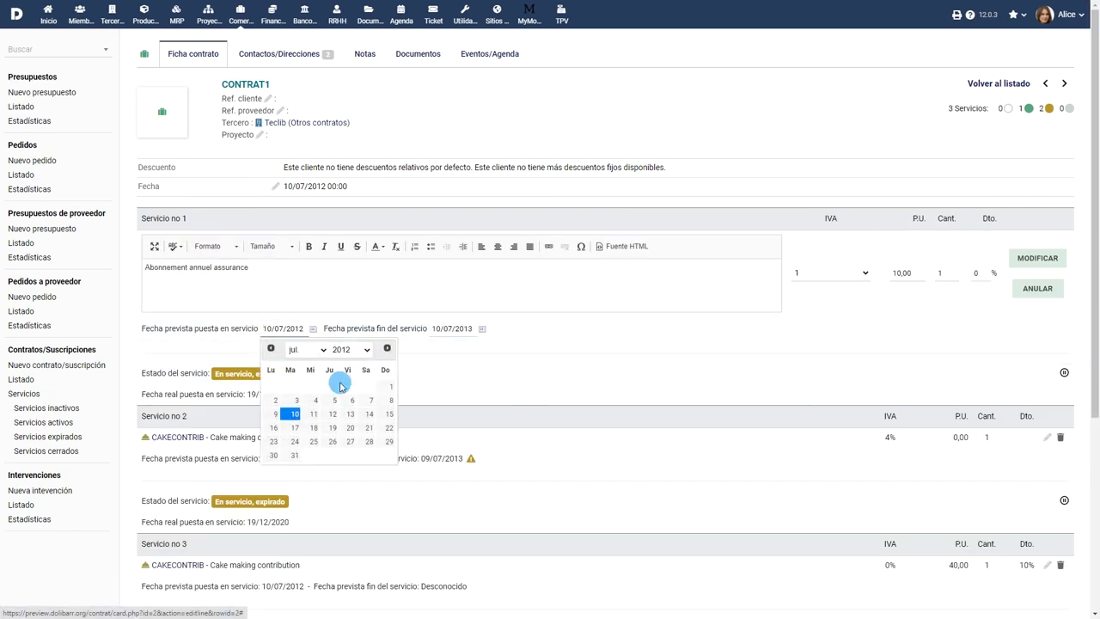
left_click(348, 349)
left_click(342, 538)
left_click(370, 427)
left_click(482, 329)
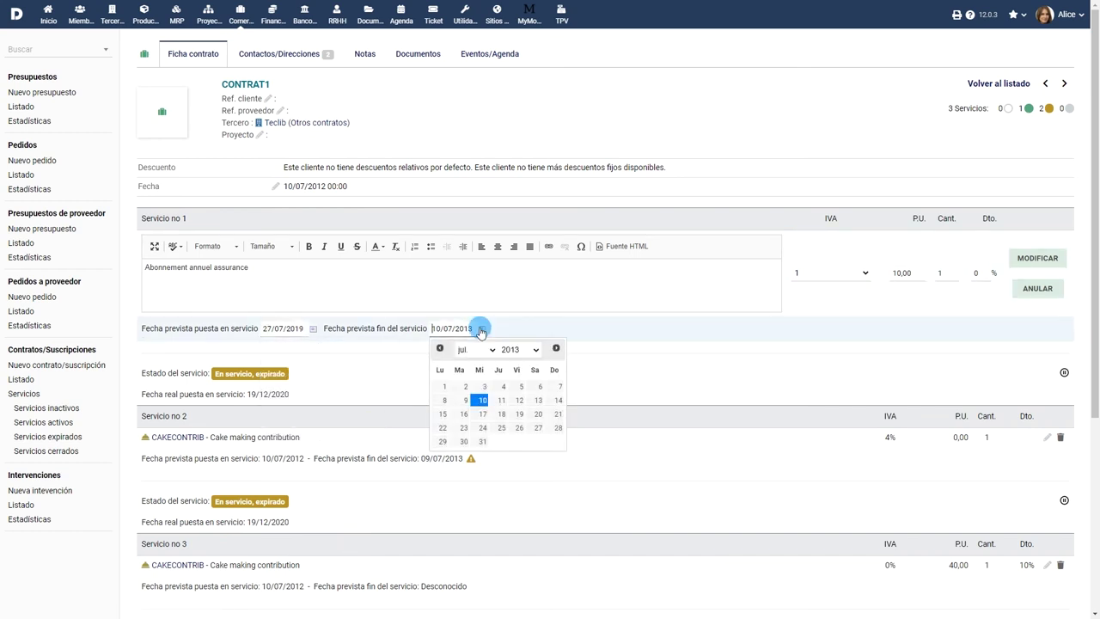
left_click(520, 349)
left_click(517, 548)
left_click(536, 440)
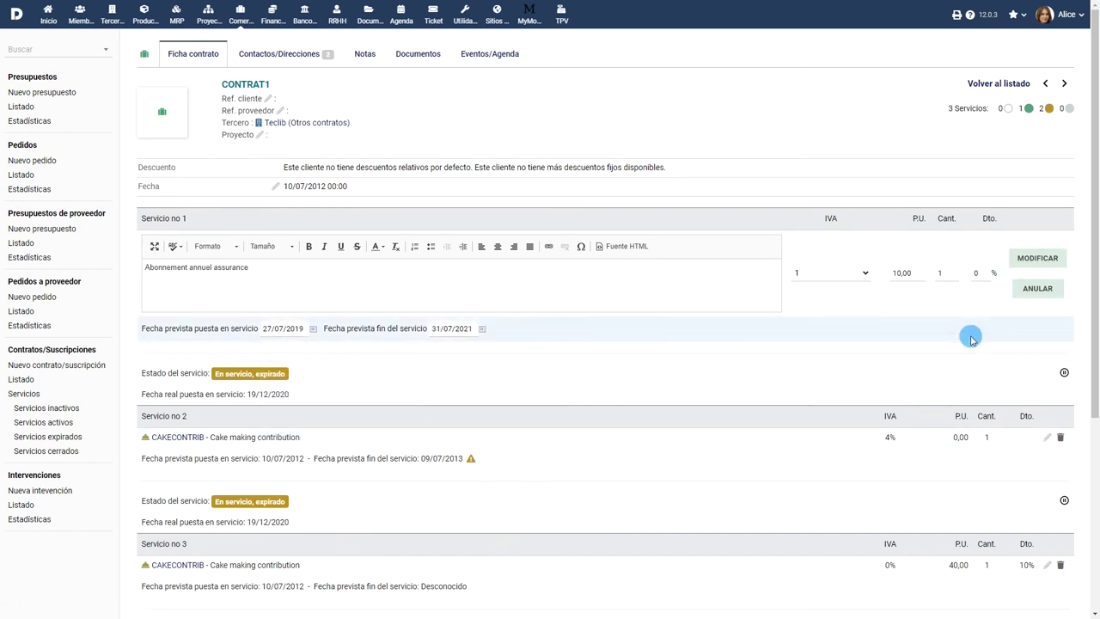
left_click(1040, 259)
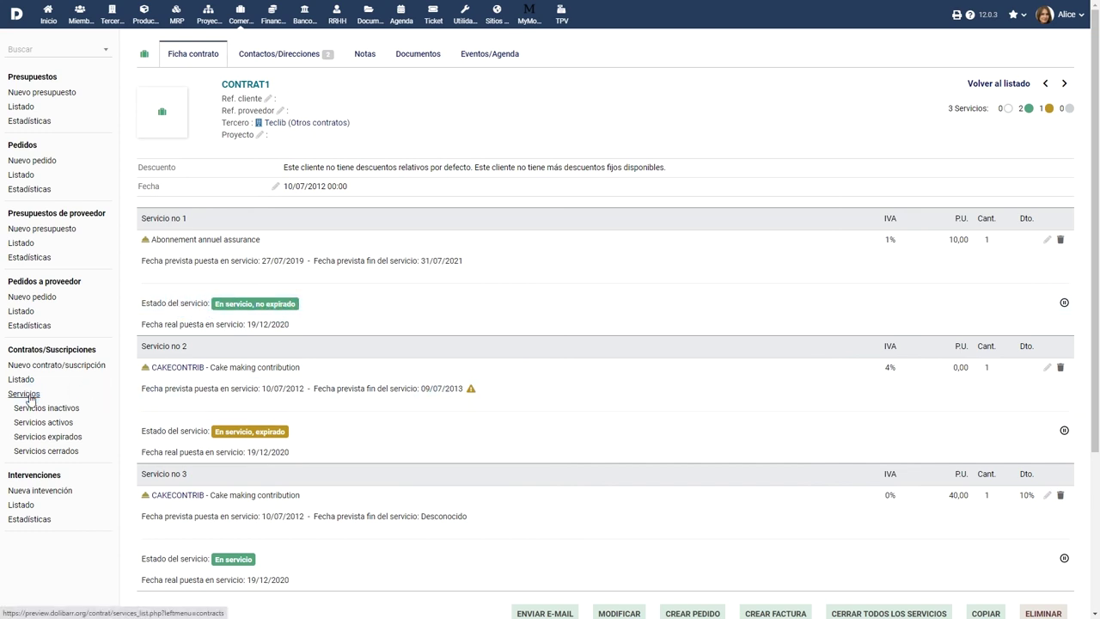
Browse the inactive, active, expired and closed contract service lists, then return to the home dashboard.
left_click(28, 395)
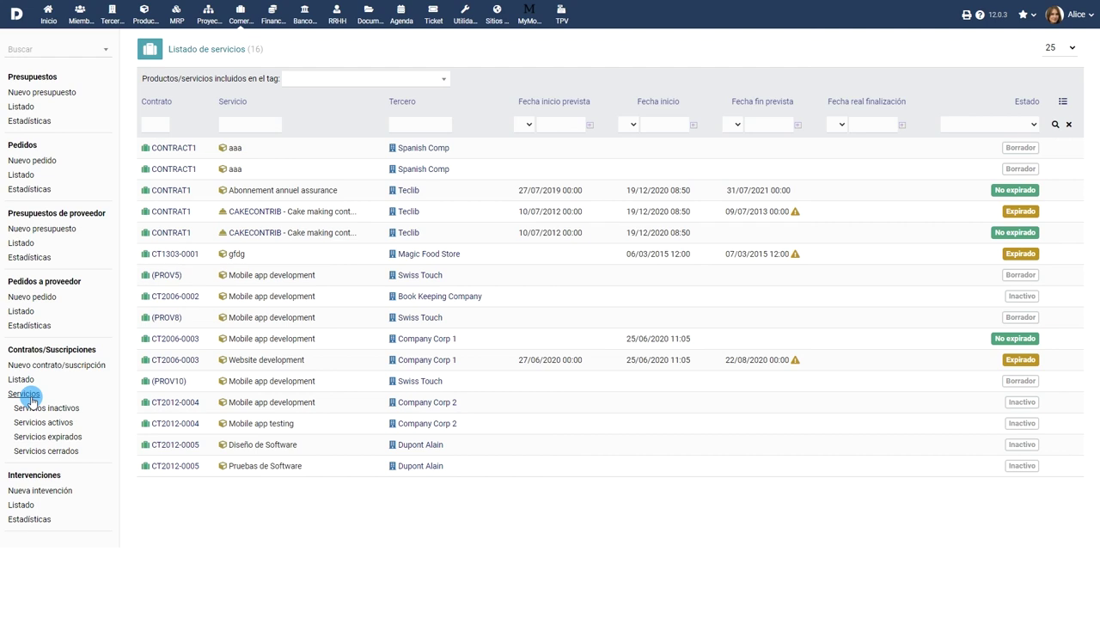
left_click(40, 408)
left_click(45, 424)
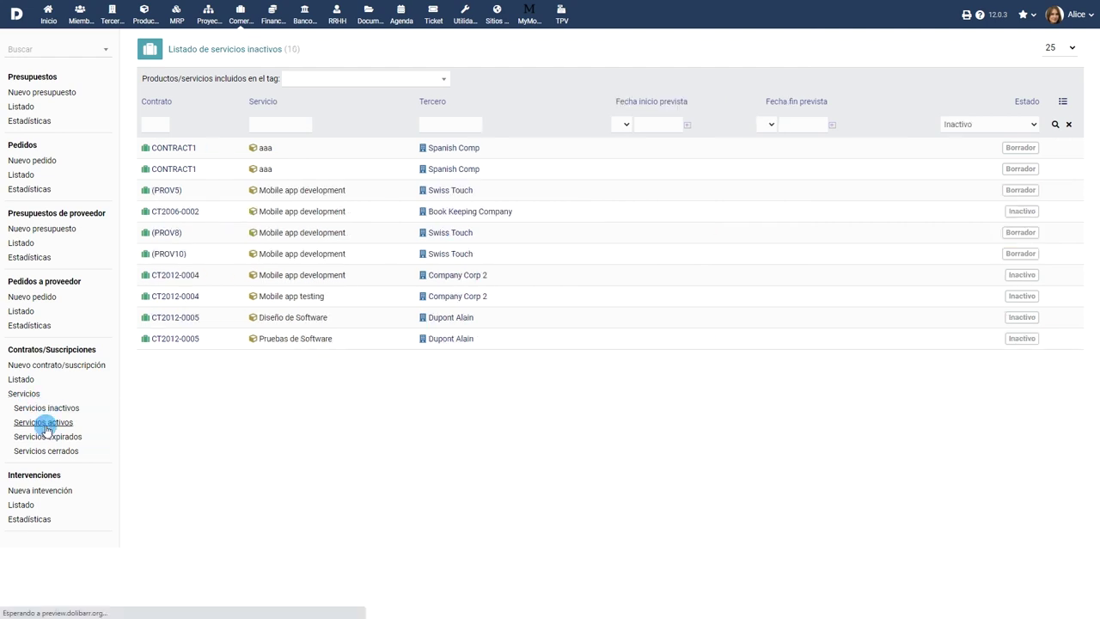
left_click(46, 436)
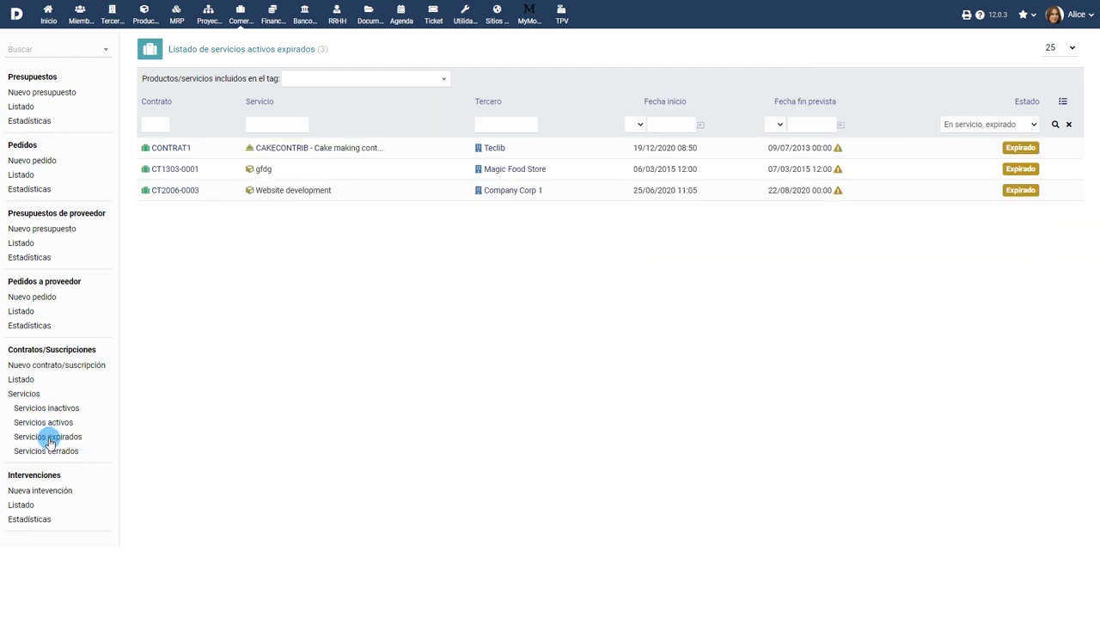
left_click(48, 453)
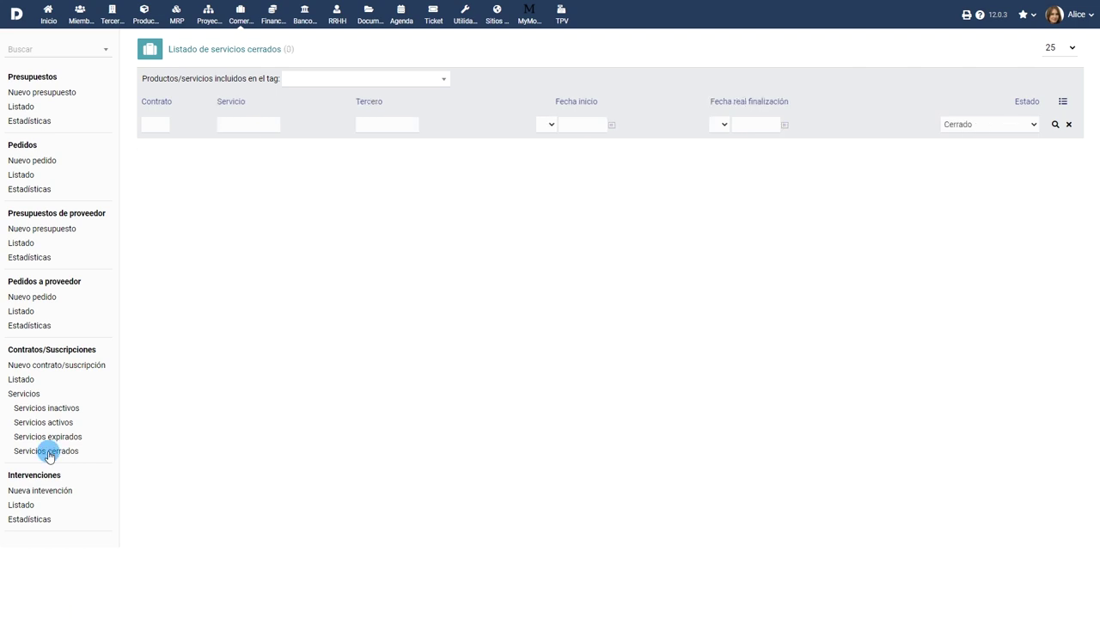
left_click(49, 17)
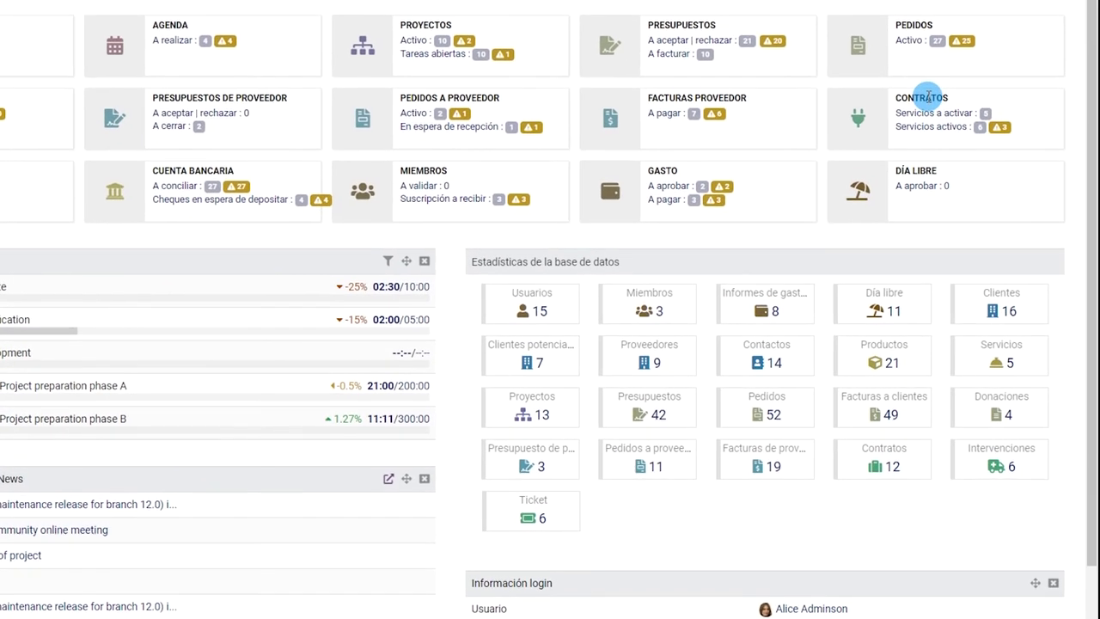
Go to the Configuración setup page from the home dashboard sidebar.
mouse_move(1012, 157)
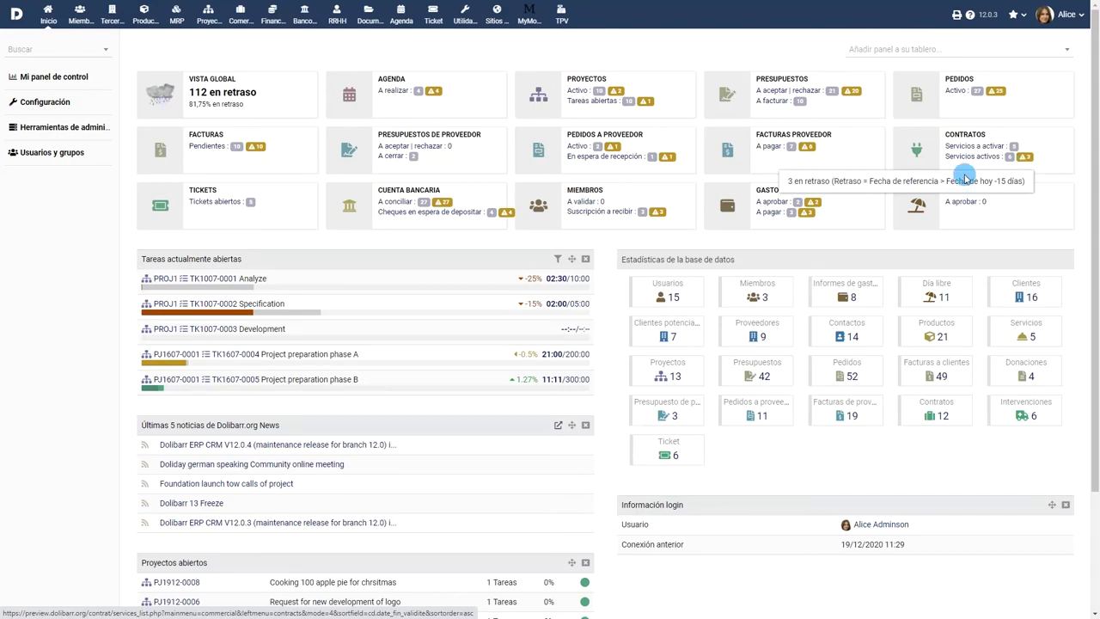
left_click(44, 101)
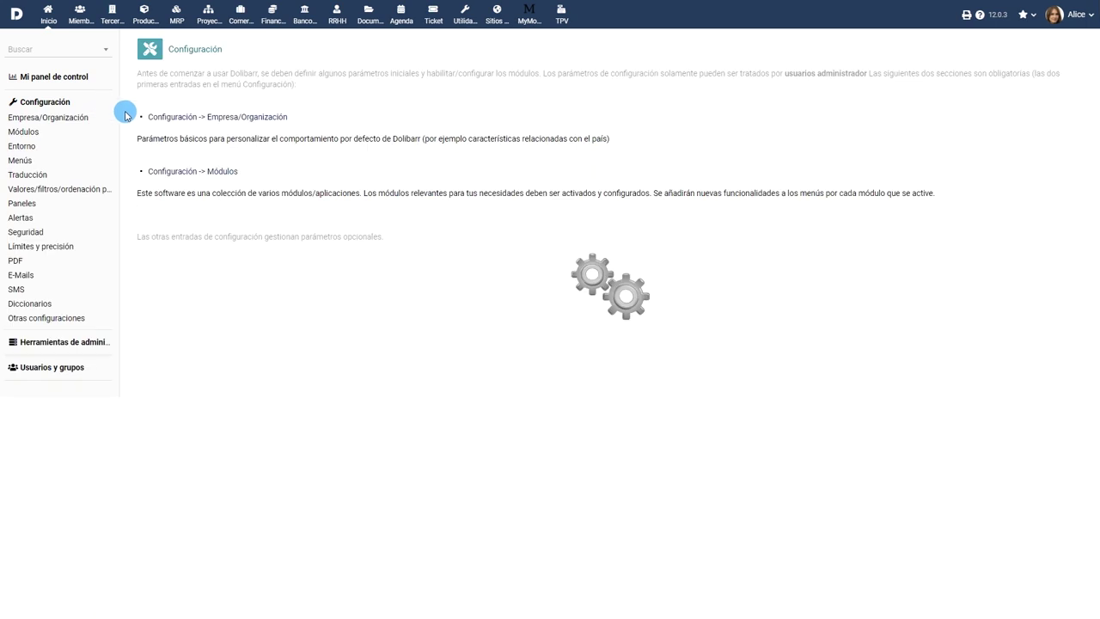
In the Contratos module's extra fields, save a Boolean checkbox field labelled Comisión with code comision.
left_click(212, 172)
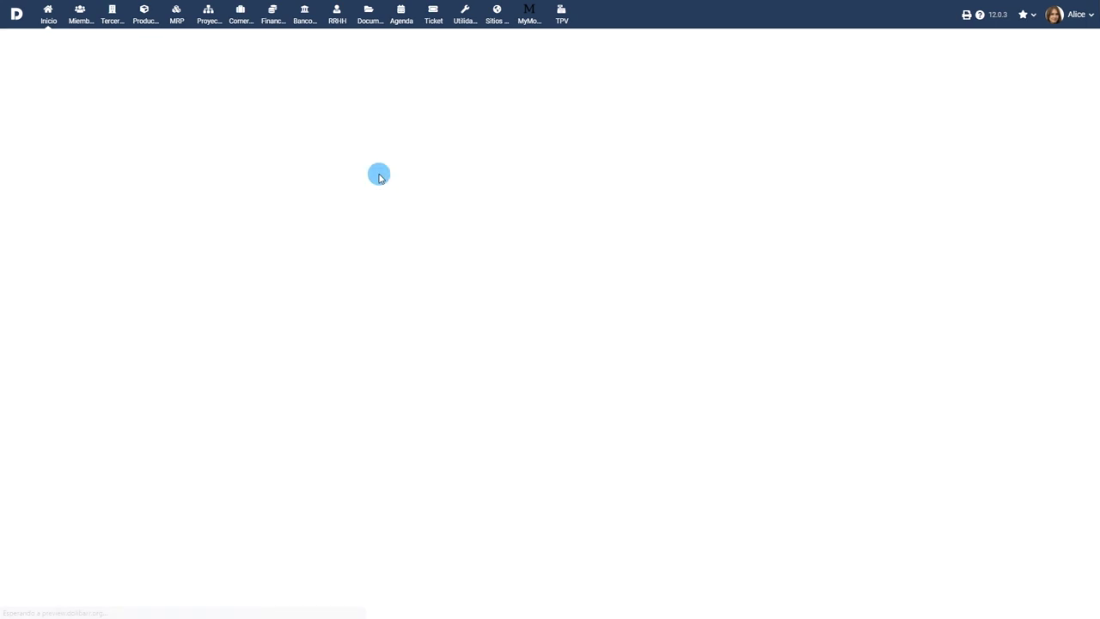
left_click(299, 350)
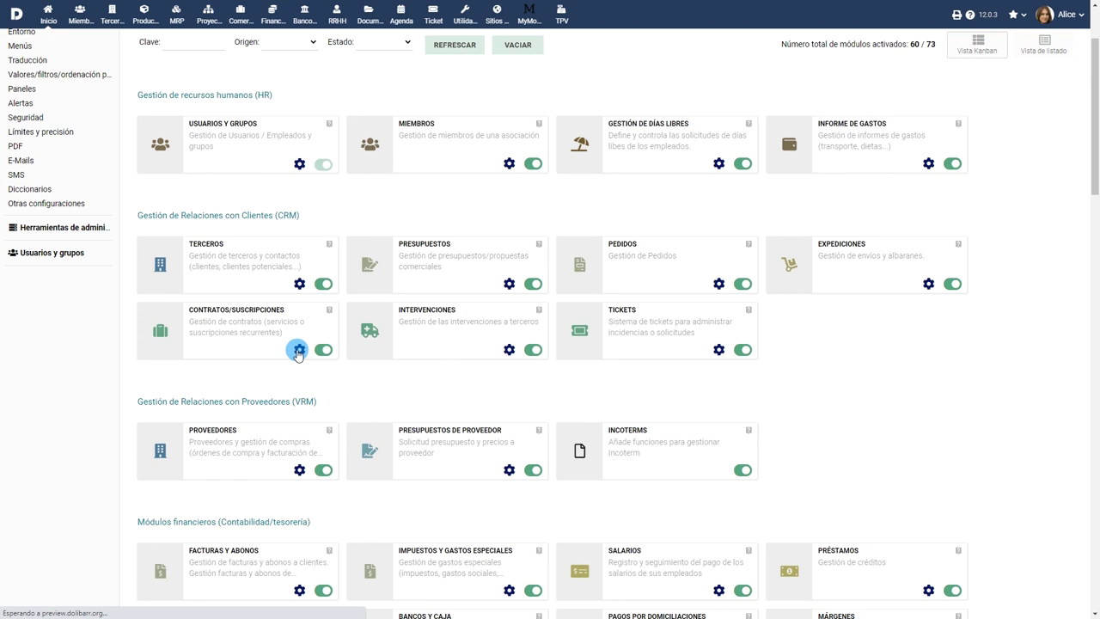
left_click(374, 249)
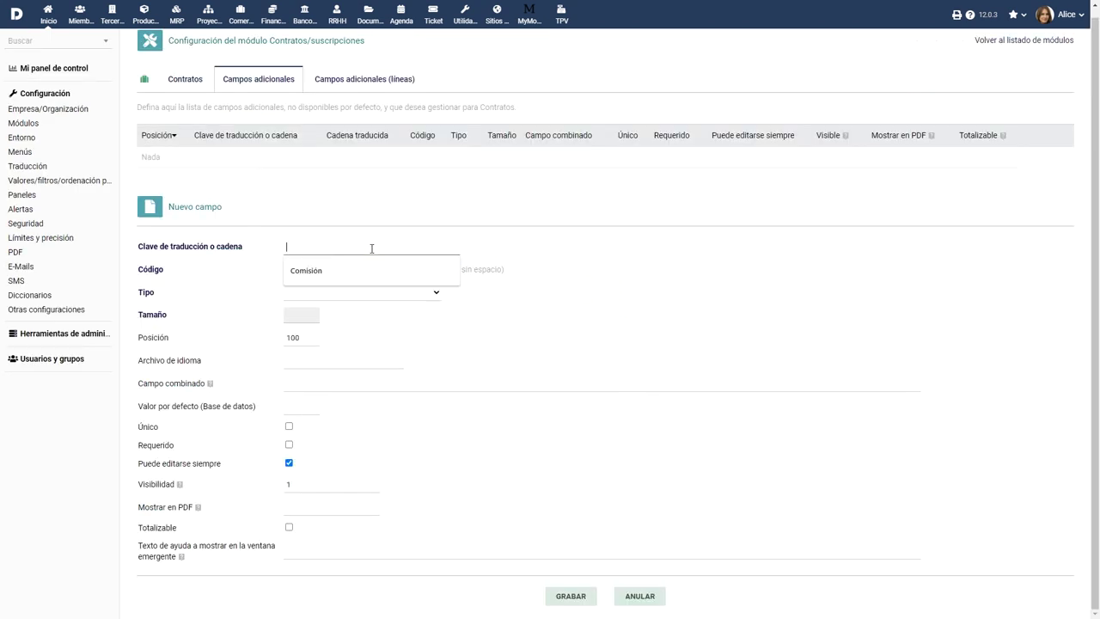
left_click(368, 272)
left_click(307, 270)
left_click(311, 294)
left_click(407, 289)
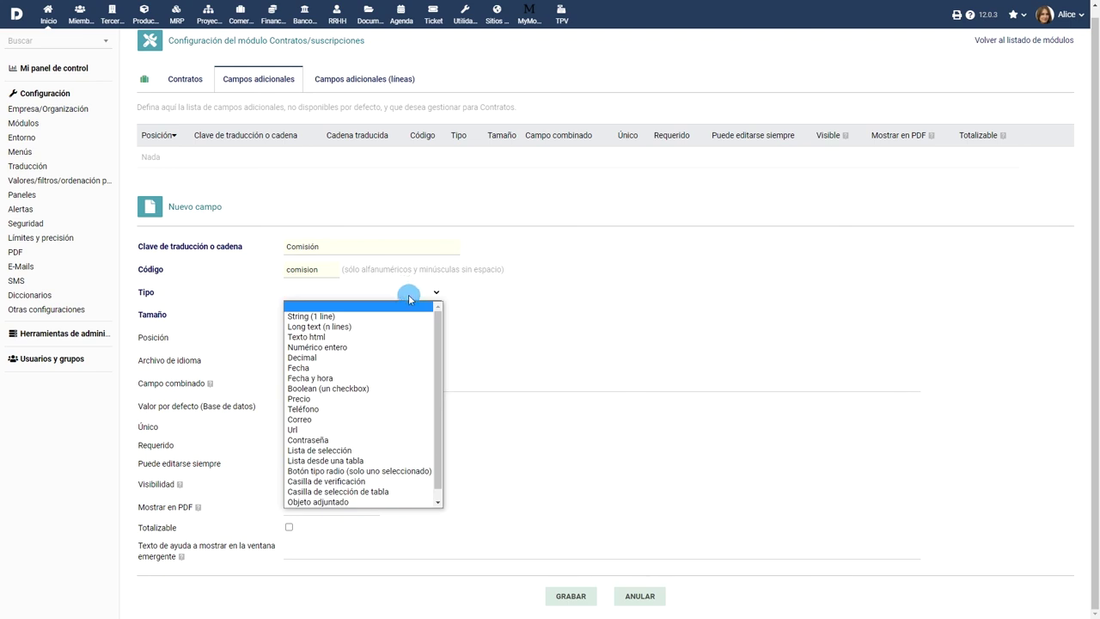
left_click(384, 389)
left_click(574, 582)
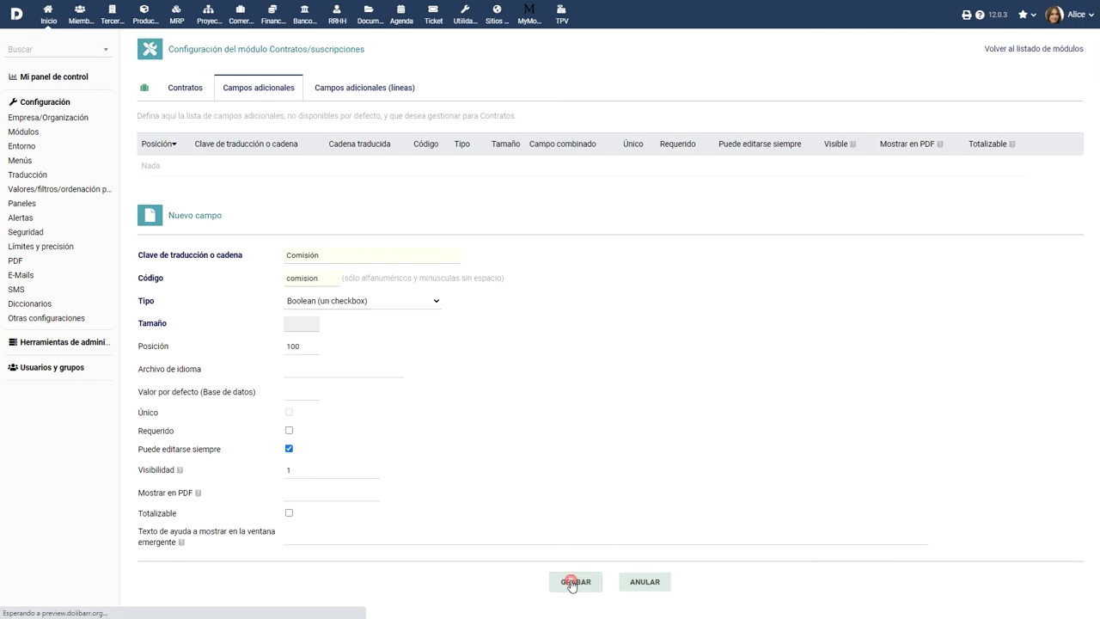